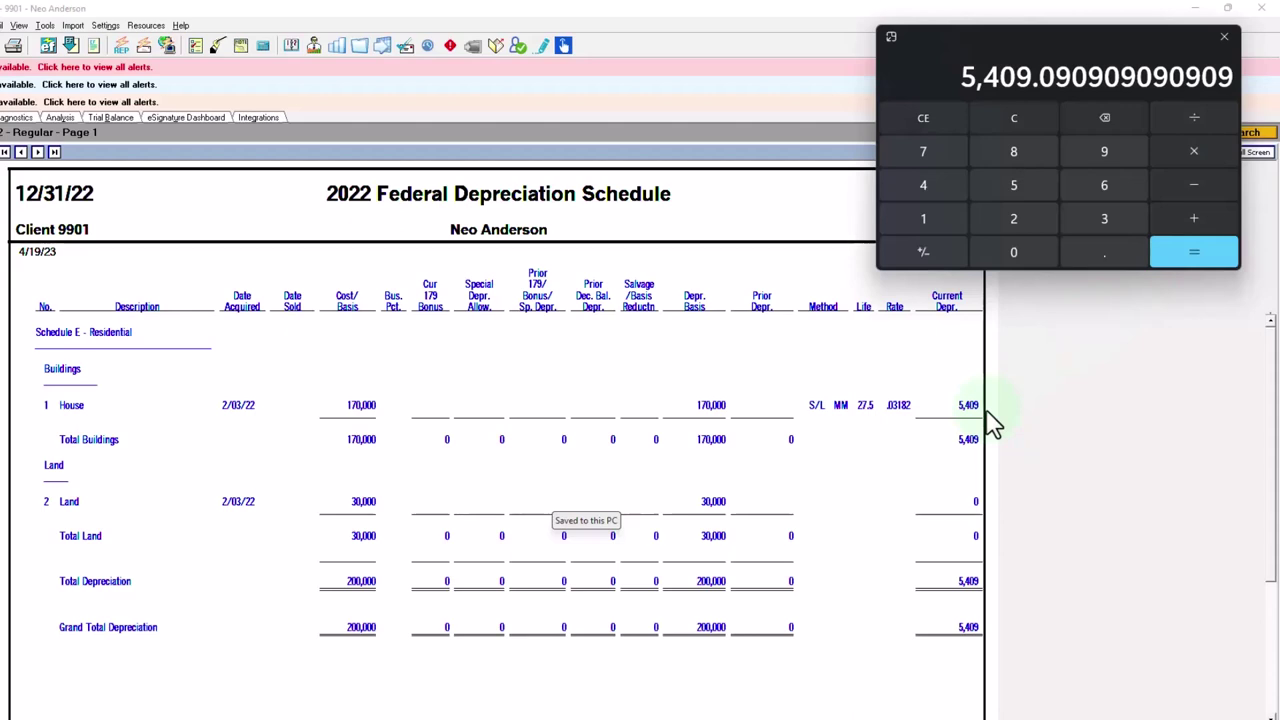
# Step: Compute 170,000 ÷ 27.5 = 6,181.82, then show the 2023 depreciation schedule with 6,181 current depreciation
pyautogui.click(1009, 122)
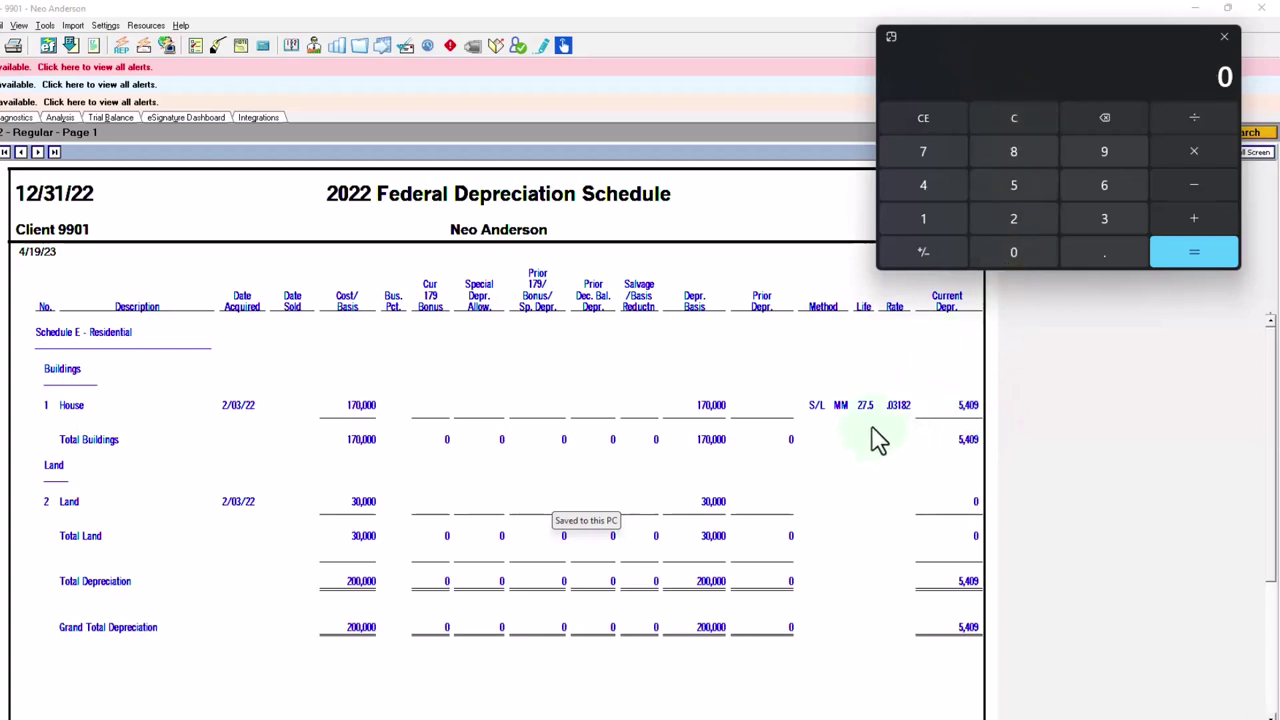
pyautogui.write('1700000')
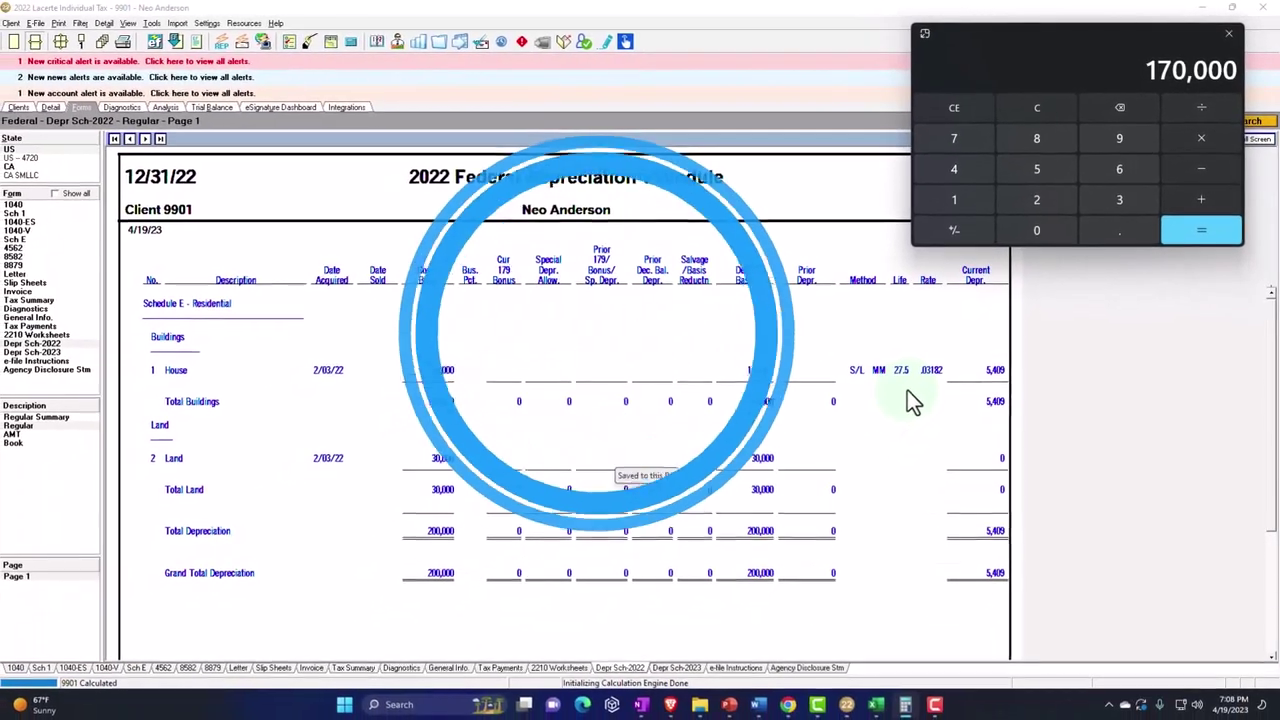
pyautogui.press('Escape')
pyautogui.write('25')
pyautogui.press('BackSpace')
pyautogui.write('7')
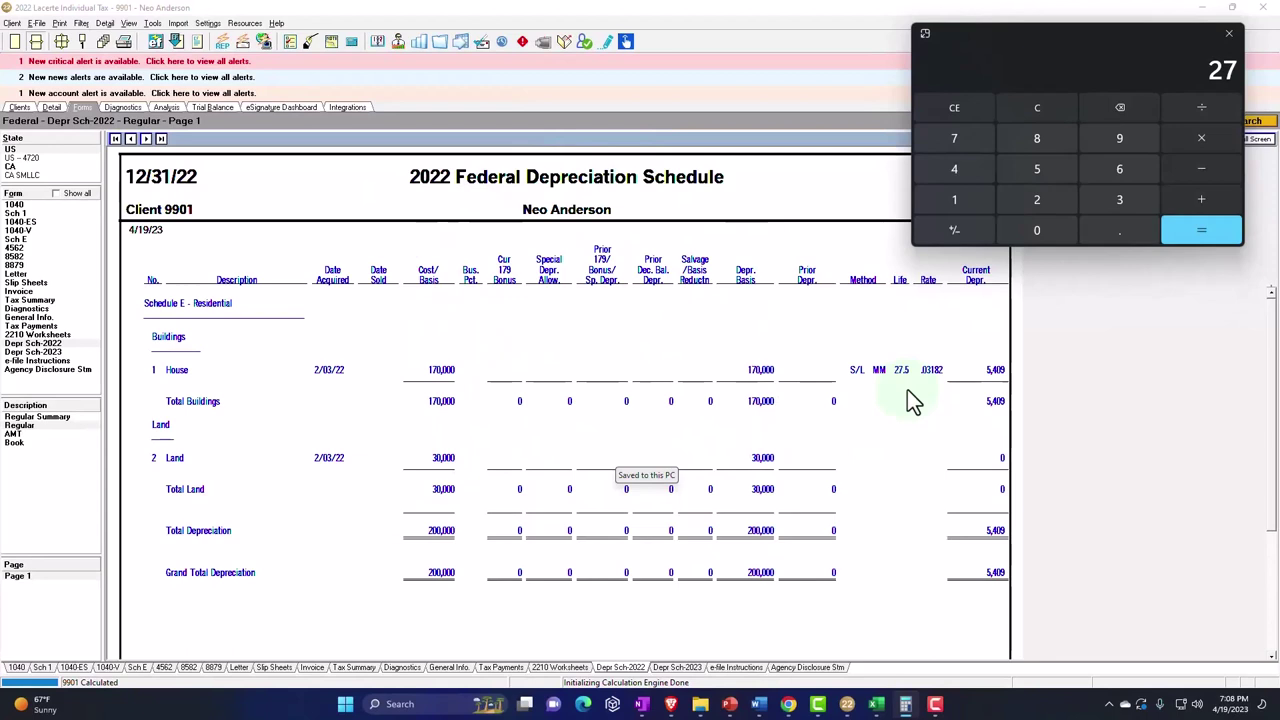
pyautogui.write('.5')
pyautogui.press('Return')
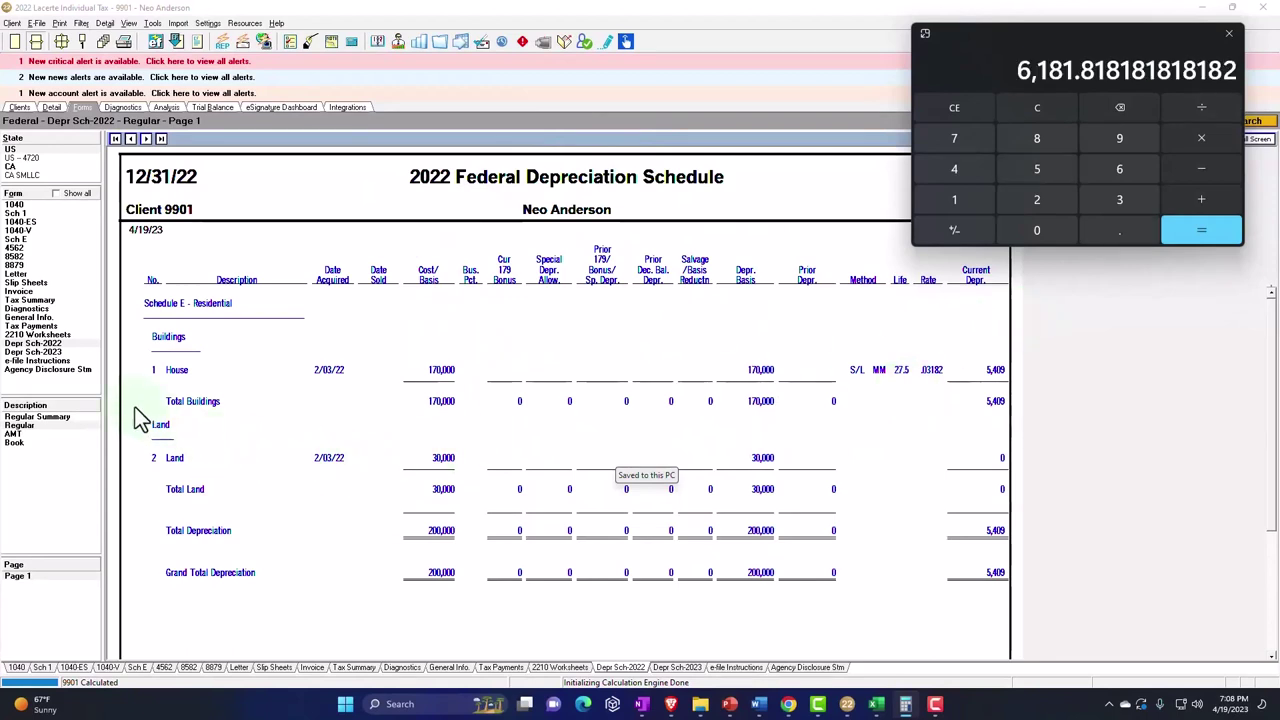
pyautogui.click(60, 353)
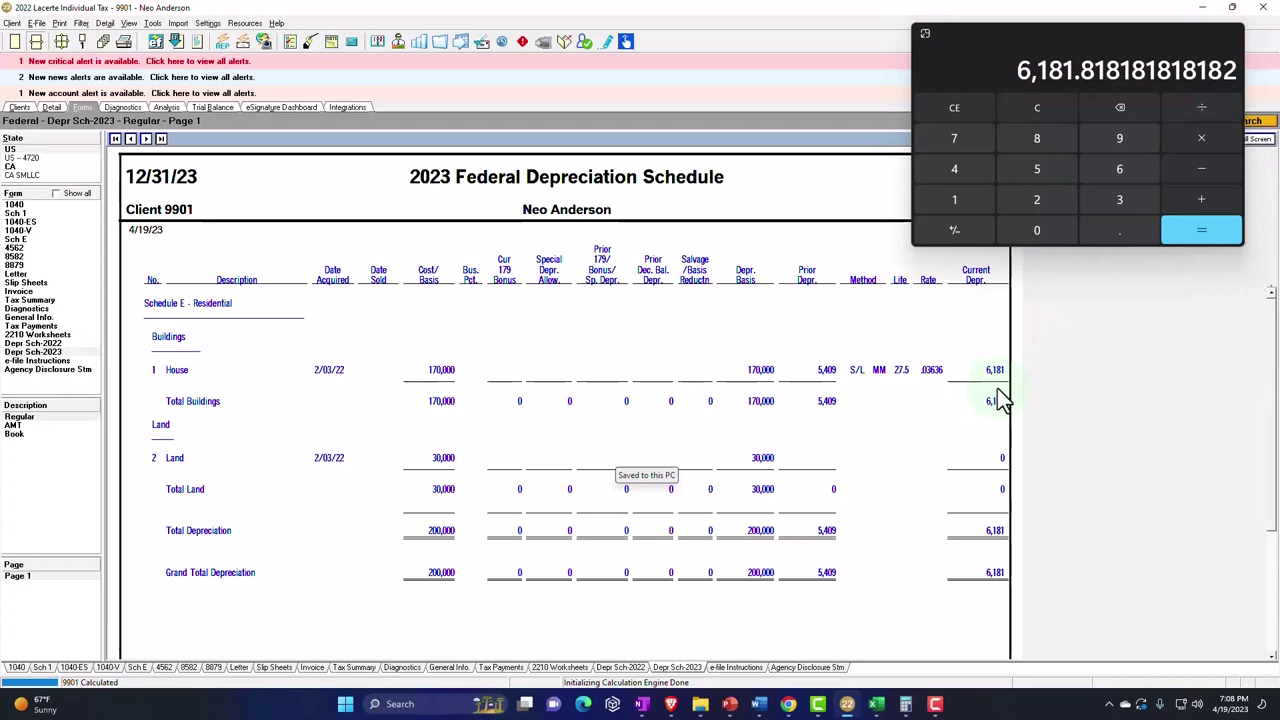
# Step: Show the full Regular 2022 depreciation schedule, listing house depreciation of 5,409 at rate .03182
pyautogui.click(48, 344)
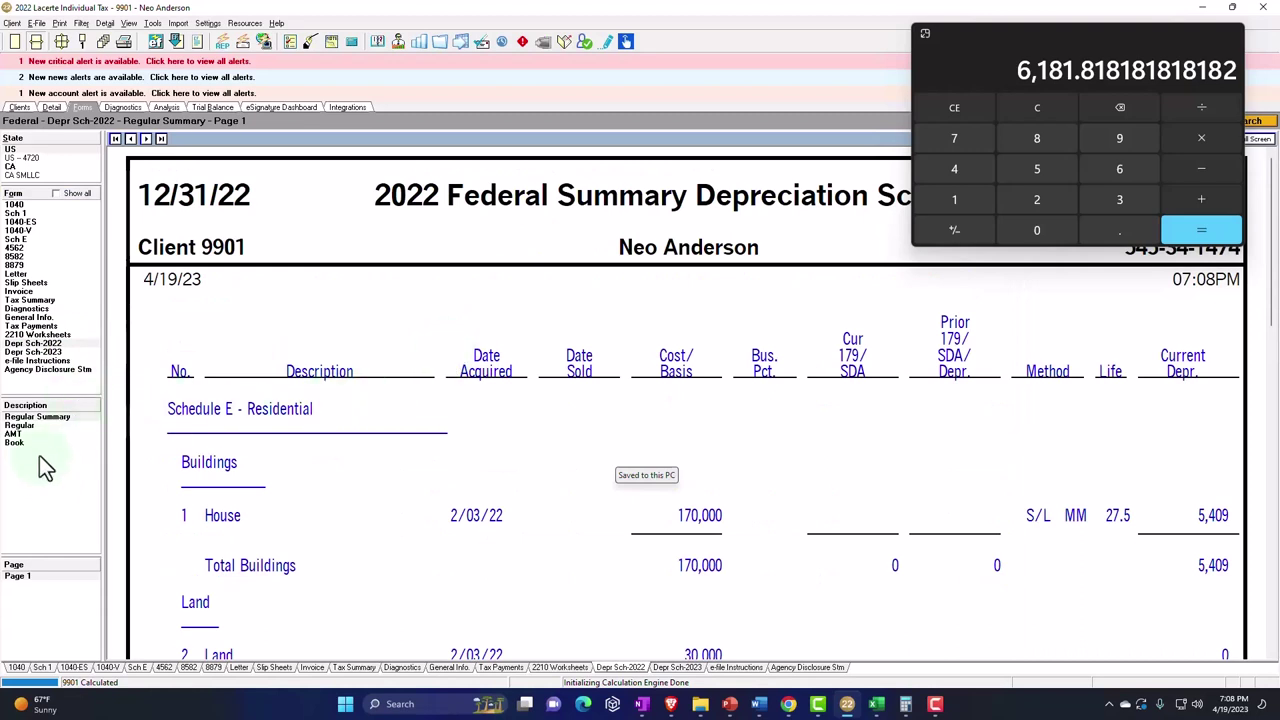
pyautogui.click(25, 426)
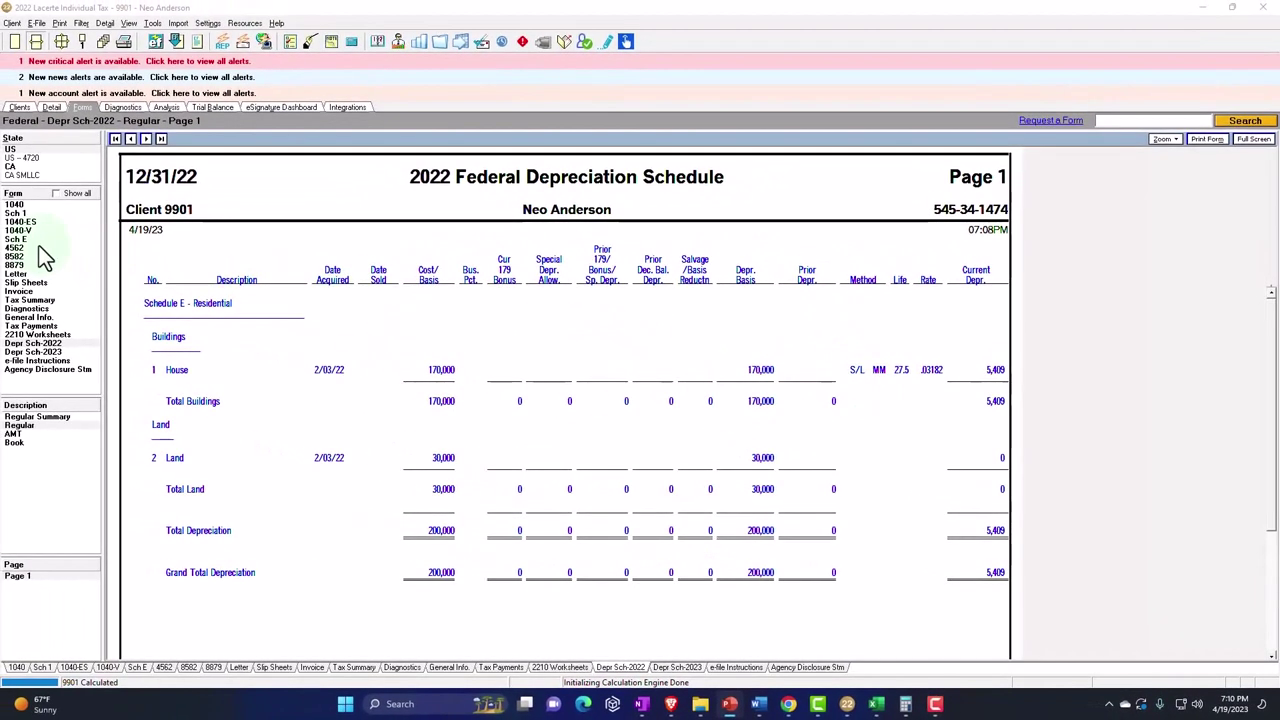
# Step: Verify Schedule E line 18 shows 5,409 depreciation, then go back to the 2023 depreciation schedule
pyautogui.click(38, 240)
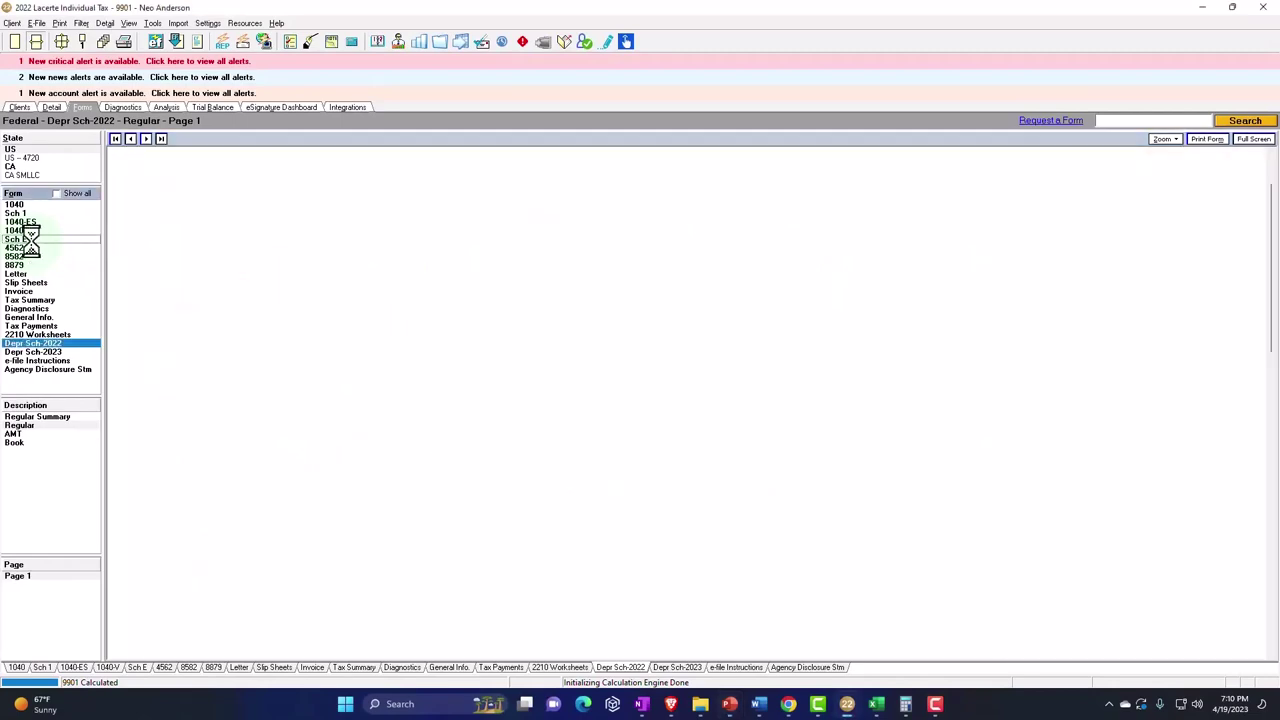
pyautogui.scroll(-5, 630, 420)
pyautogui.scroll(-6, 643, 434)
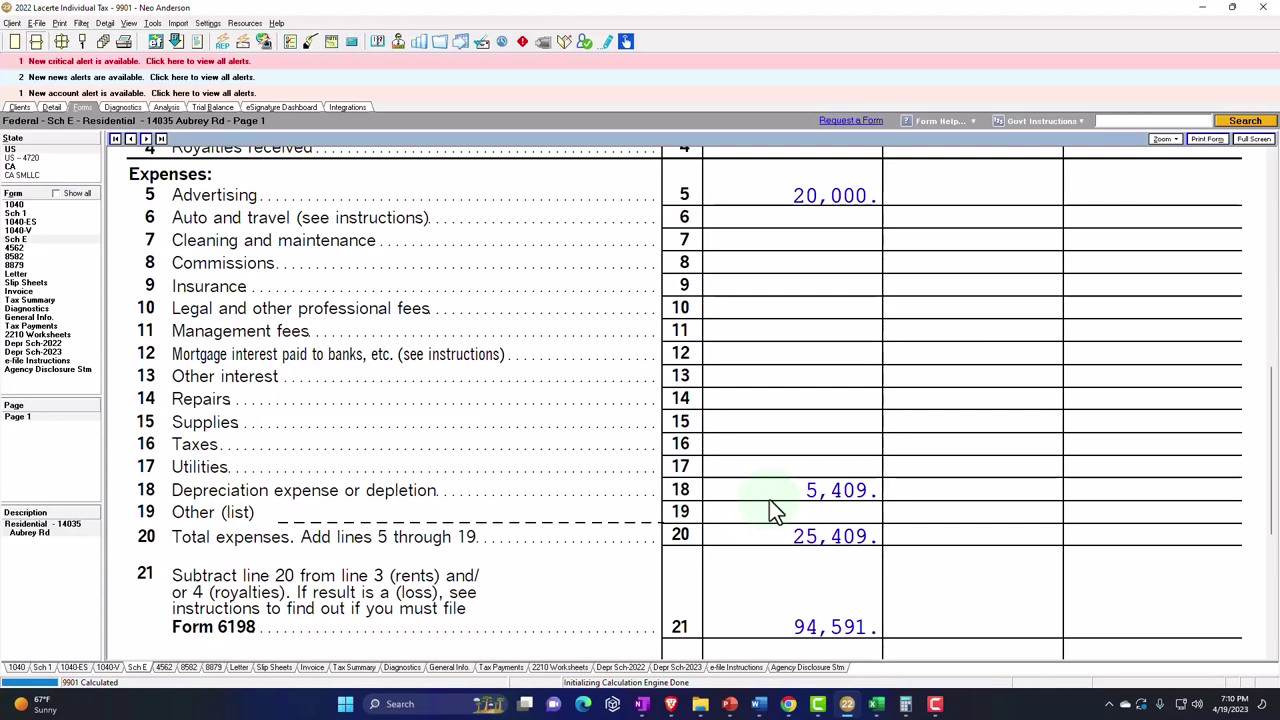
pyautogui.click(34, 344)
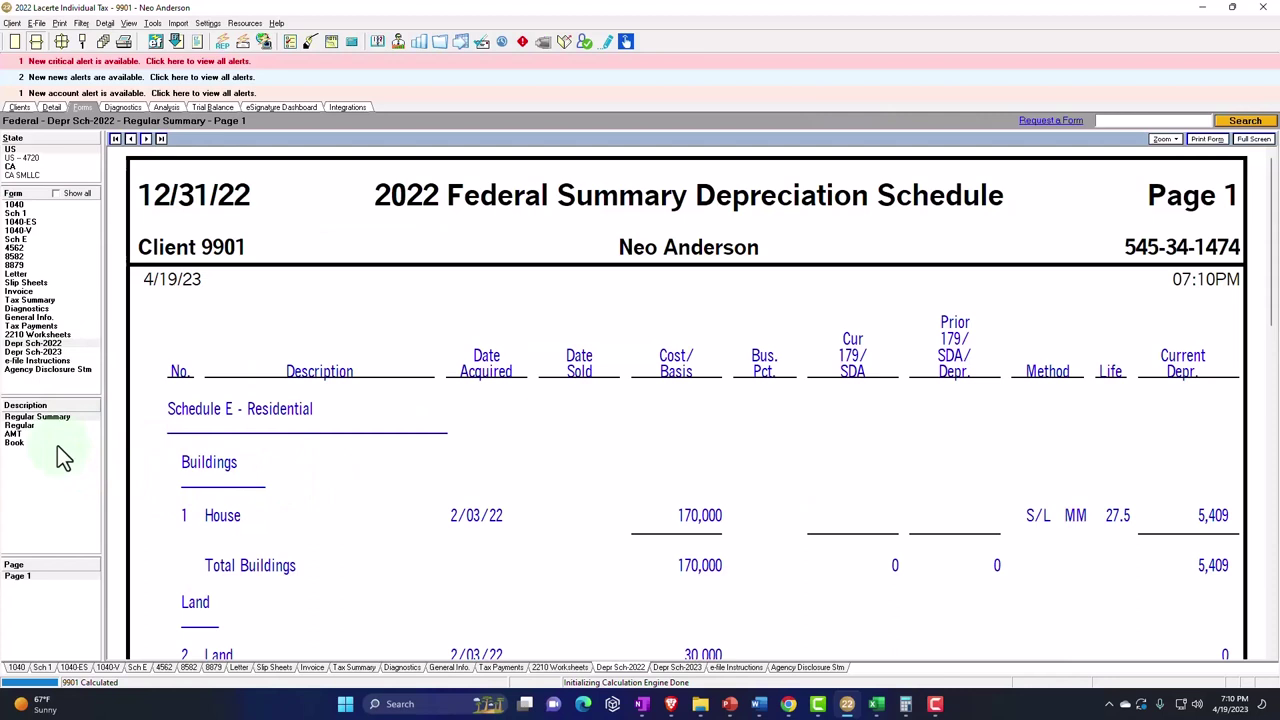
pyautogui.click(35, 353)
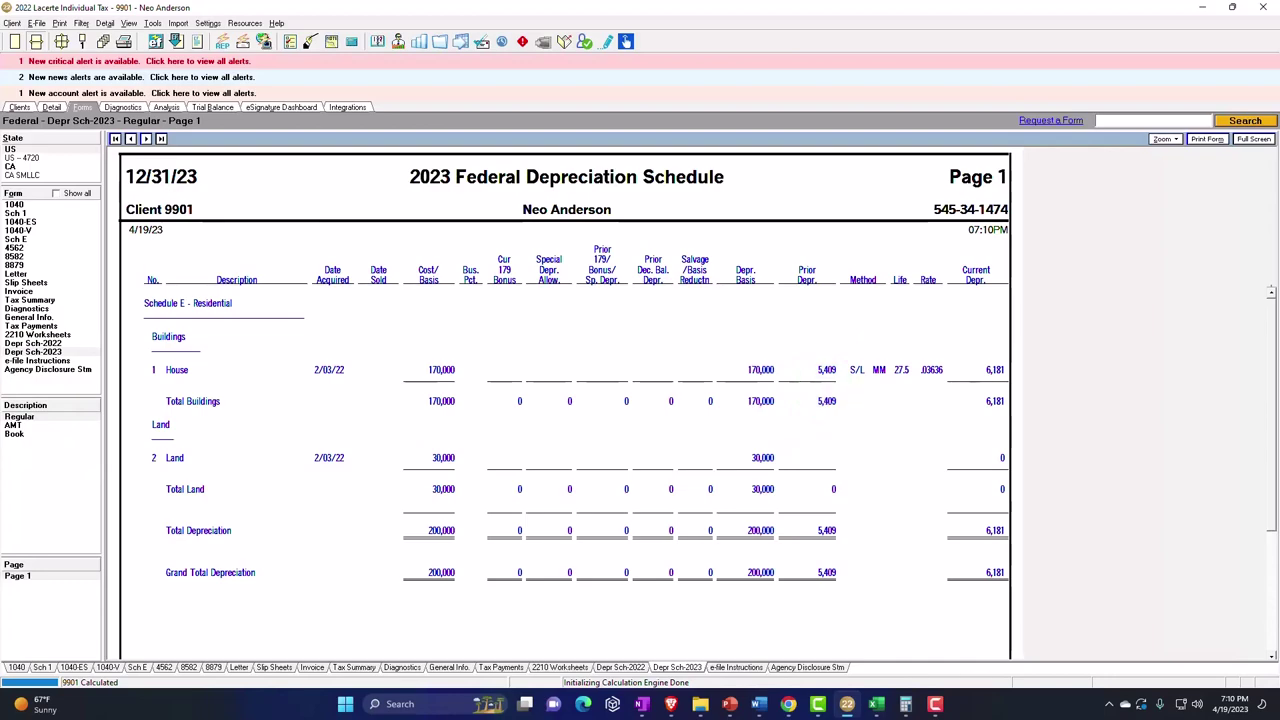
# Step: Calculate 170,000 − 5,409 − 6,181 = 158,410 remaining basis, keeping the calculator off the Prior Depr. column
pyautogui.click(905, 704)
pyautogui.moveTo(884, 430); pyautogui.dragTo(862, 450)
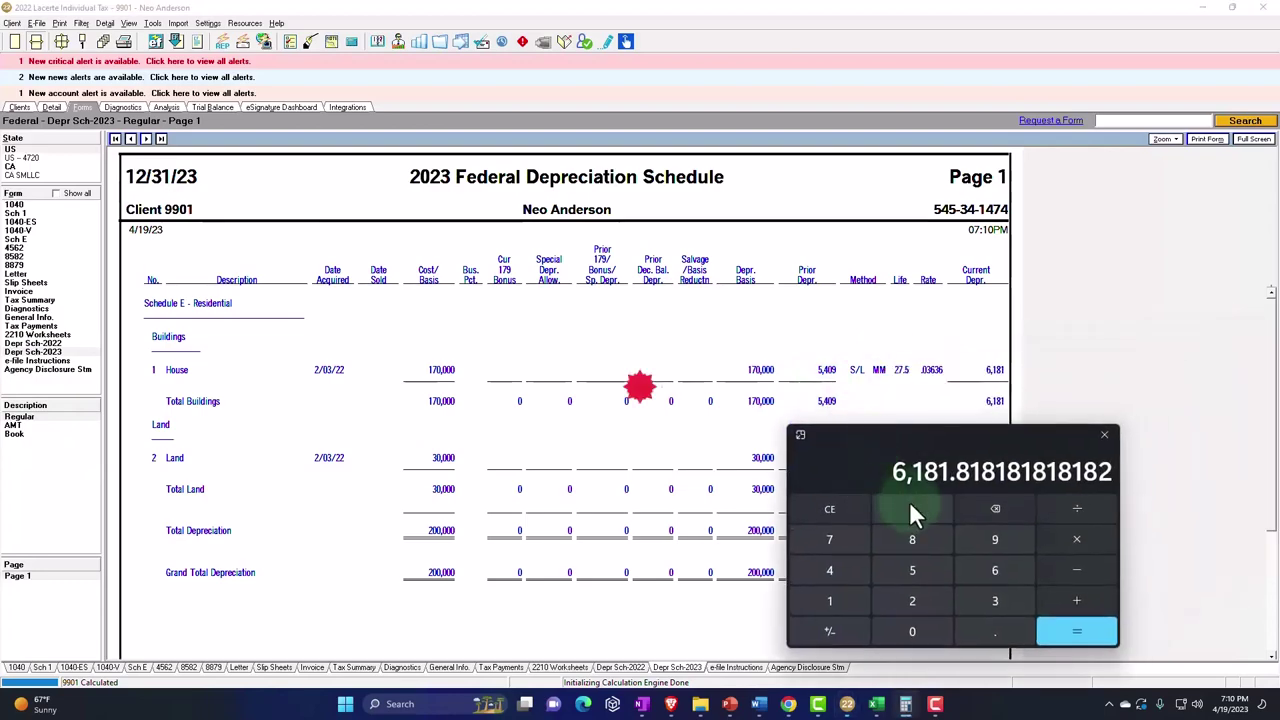
pyautogui.click(910, 503)
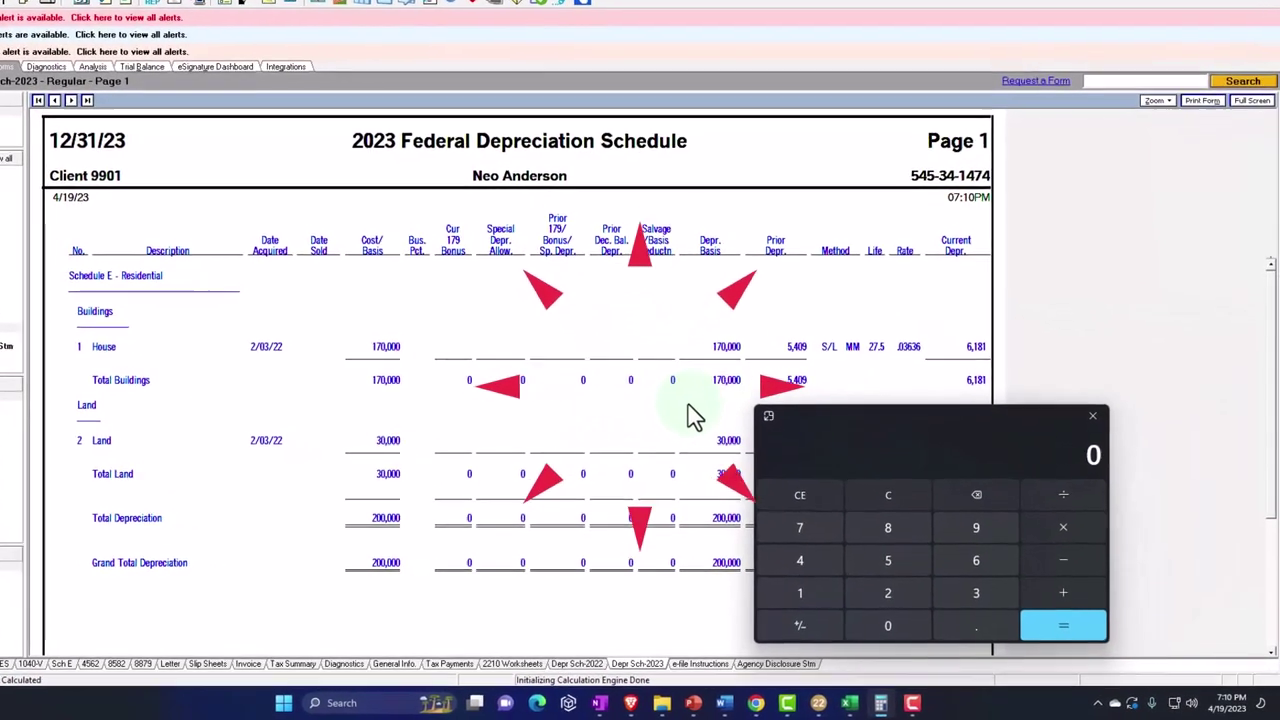
pyautogui.write('1700000')
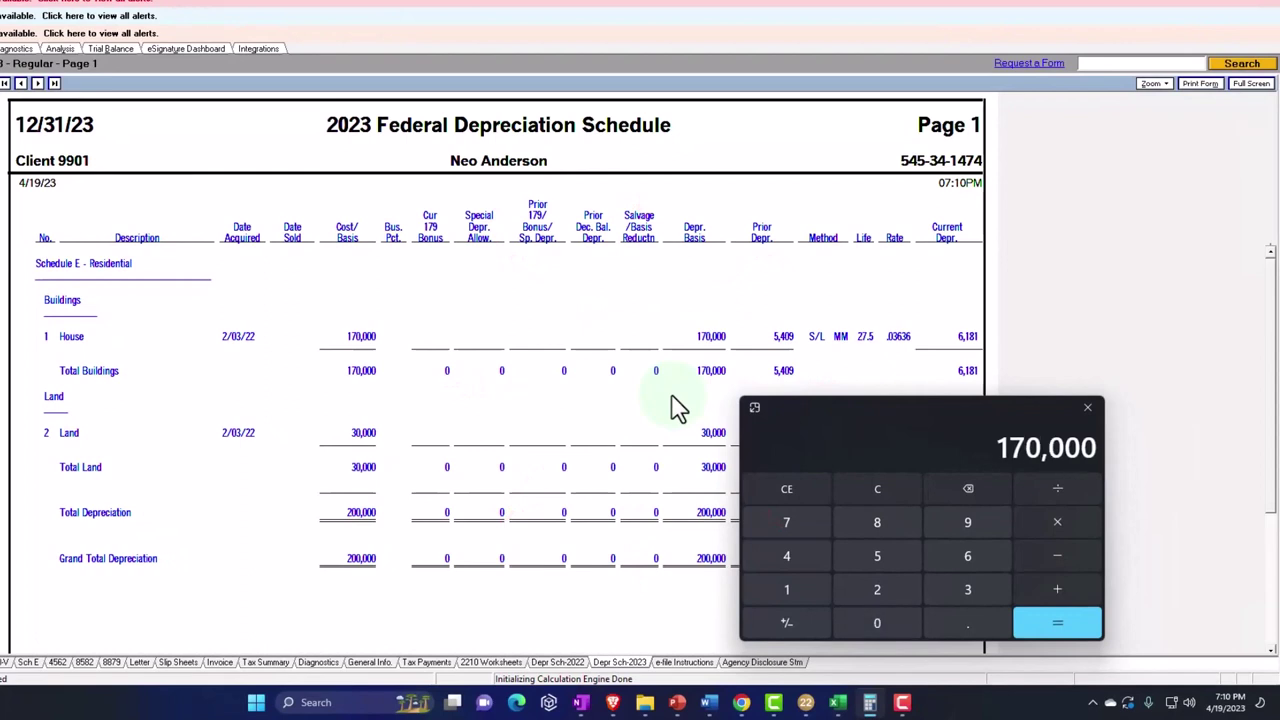
pyautogui.write('-5409')
pyautogui.press('Return')
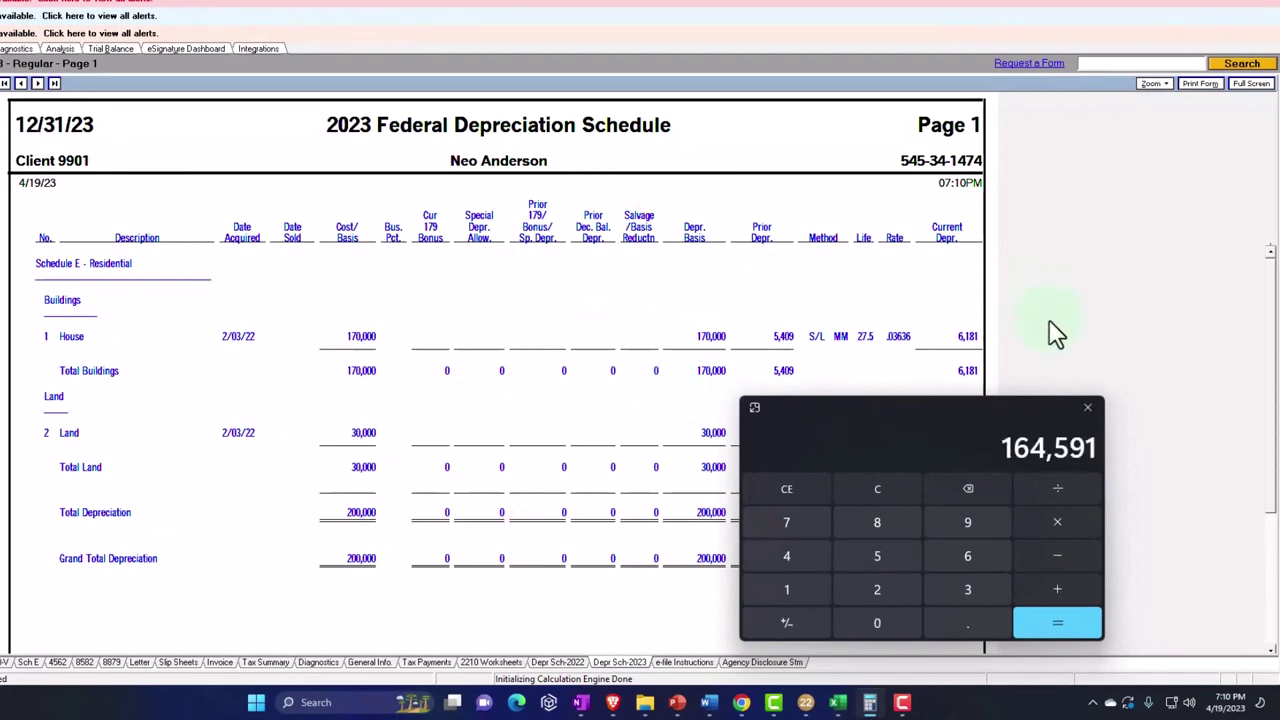
pyautogui.write('-6181')
pyautogui.press('Return')
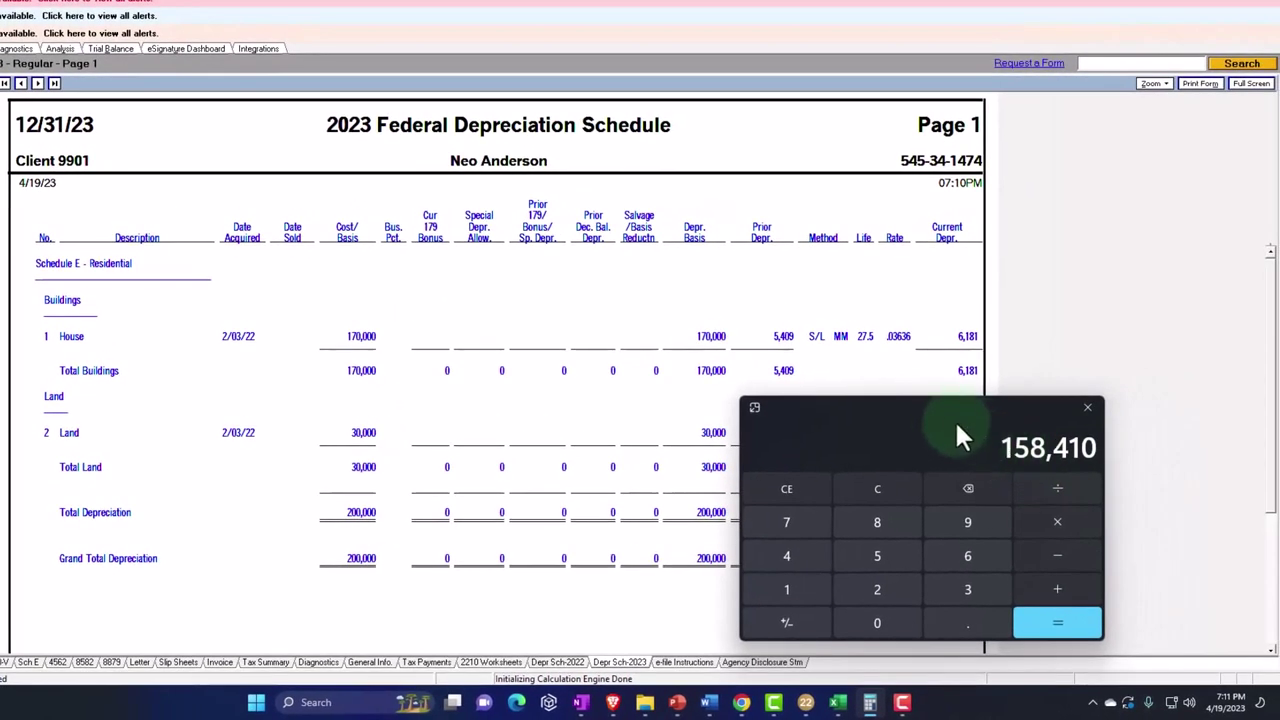
pyautogui.moveTo(1058, 379); pyautogui.dragTo(1091, 390)
pyautogui.moveTo(970, 425); pyautogui.dragTo(1046, 420)
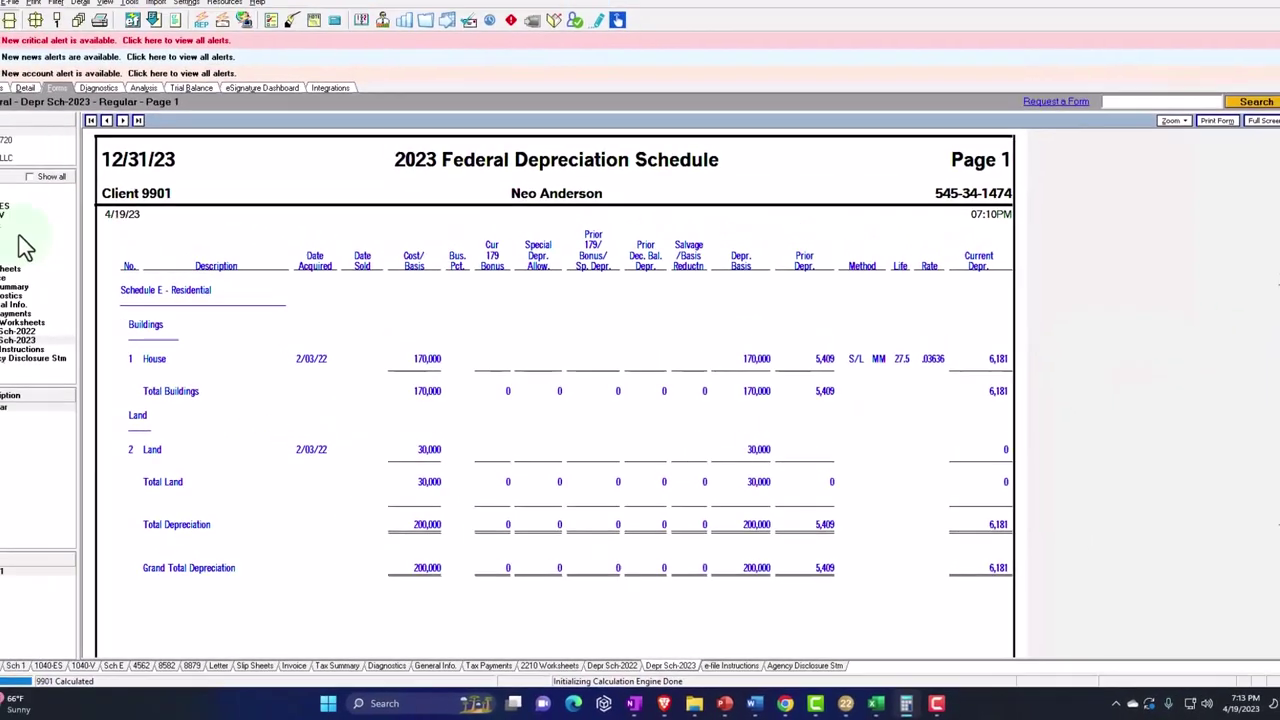
pyautogui.click(31, 241)
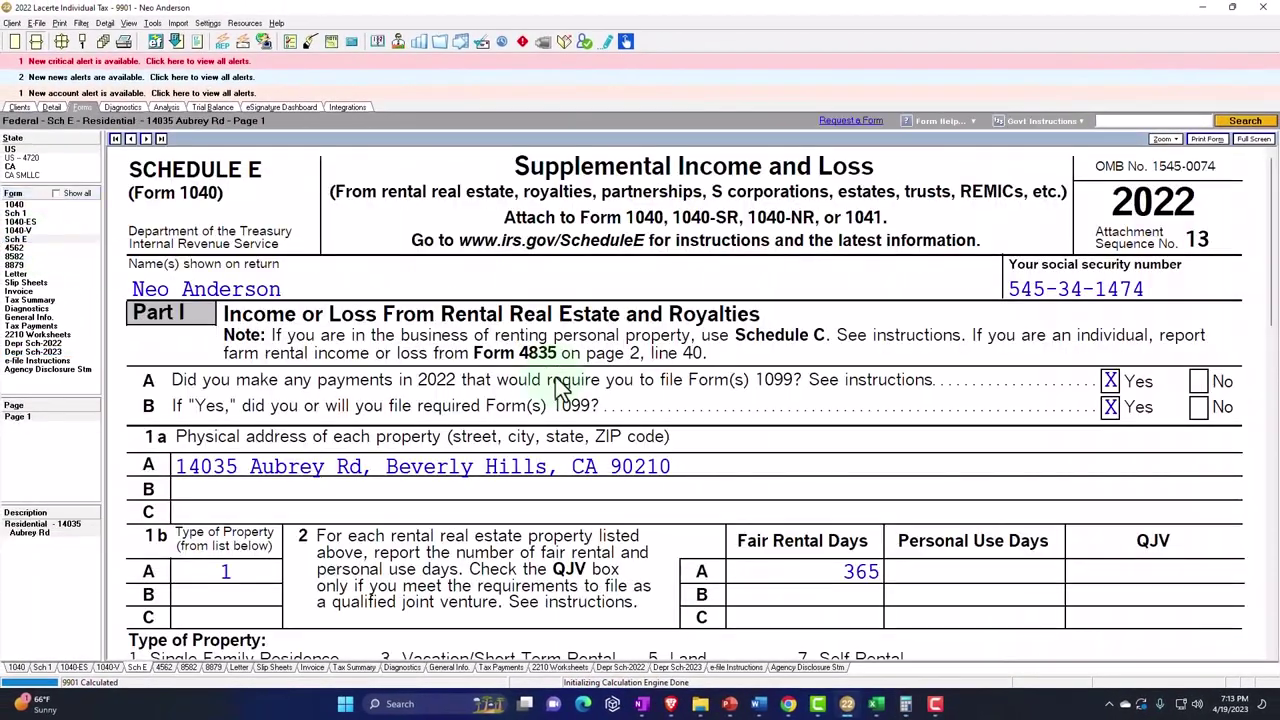
pyautogui.scroll(-5, 557, 385)
pyautogui.scroll(-3, 555, 377)
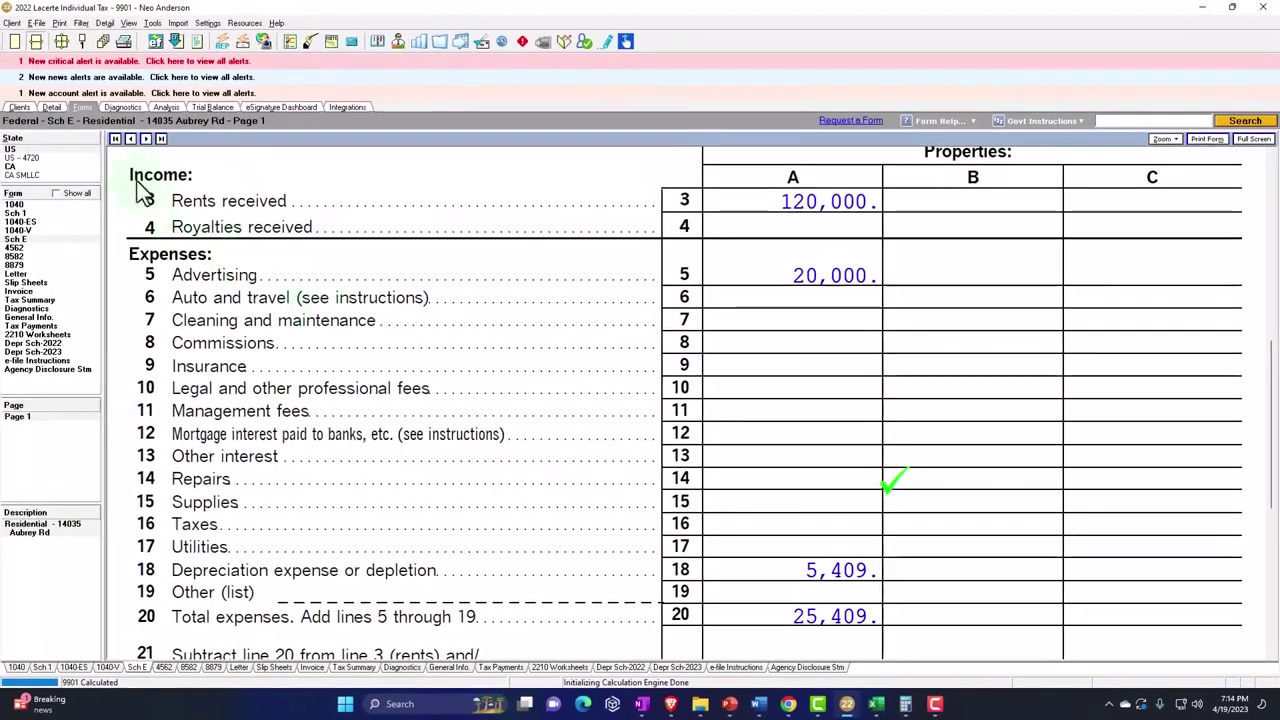
# Step: Add a new depreciation asset described as 'Improvemnts'
pyautogui.click(52, 107)
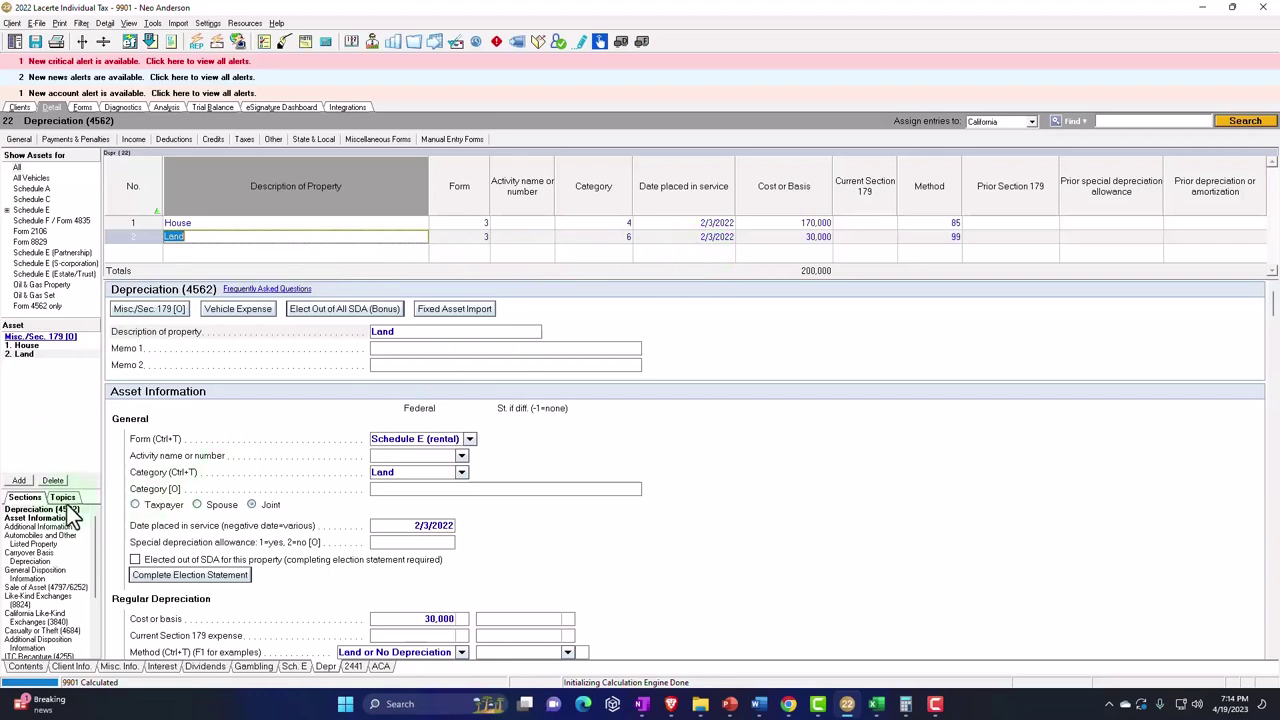
pyautogui.click(19, 481)
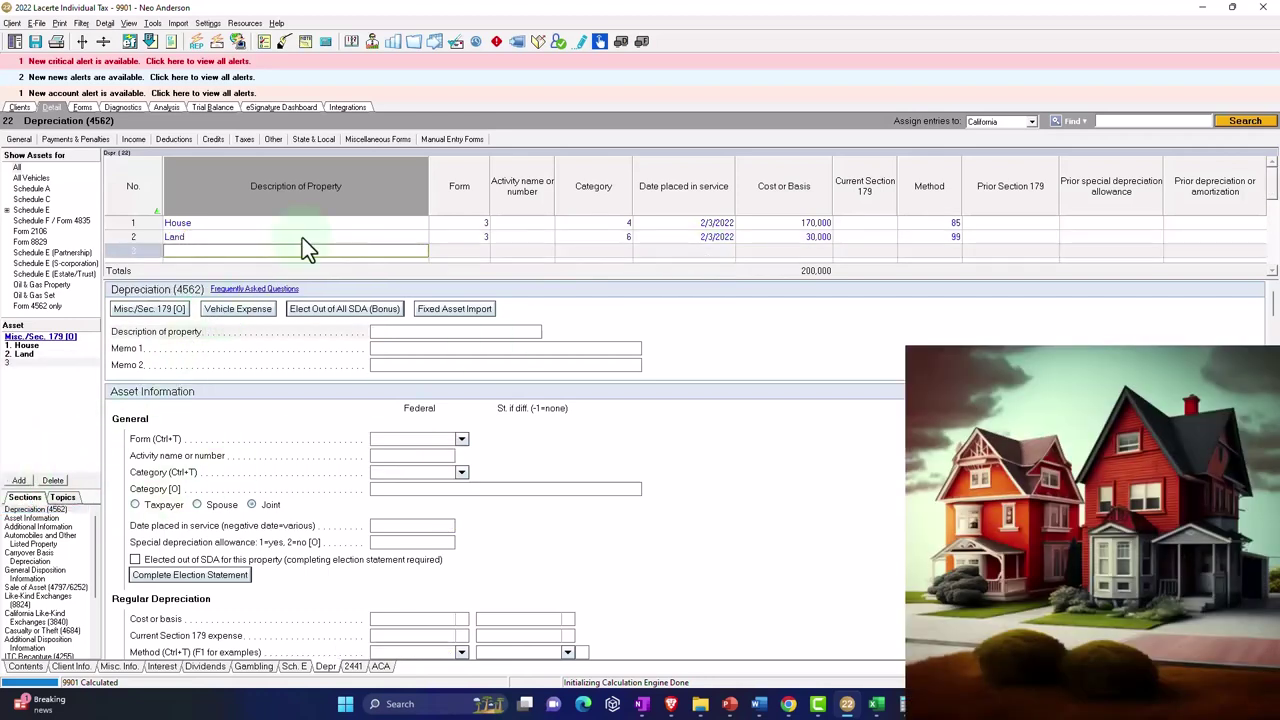
pyautogui.write('Improvemnts')
pyautogui.press('Tab')
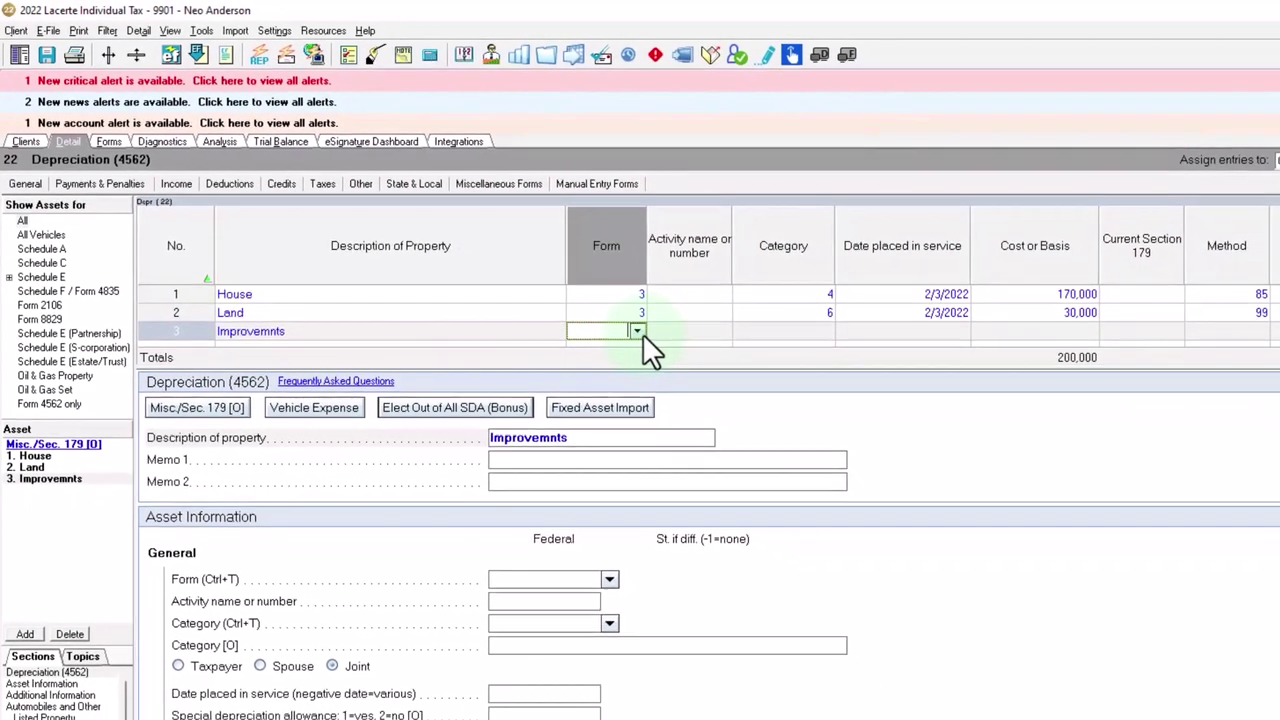
# Step: Assign the asset to the Schedule E rental, category 5 Improvements, with depreciation method 85
pyautogui.click(637, 331)
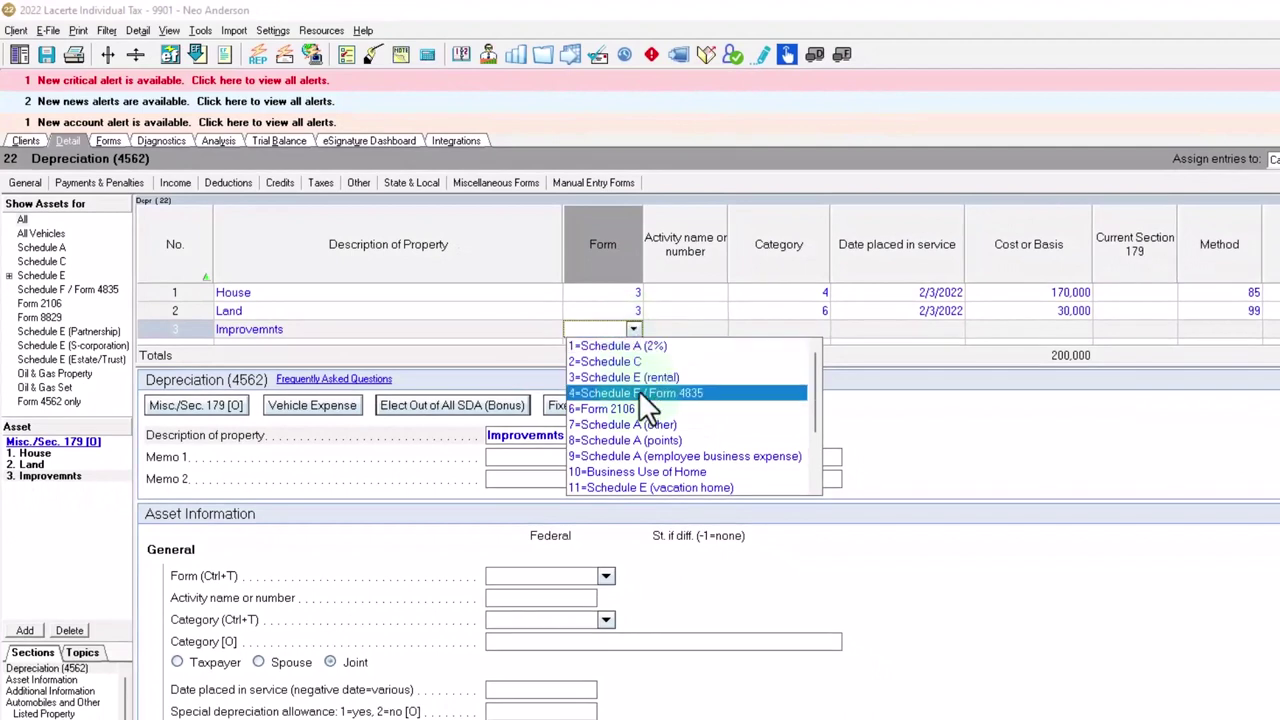
pyautogui.click(634, 377)
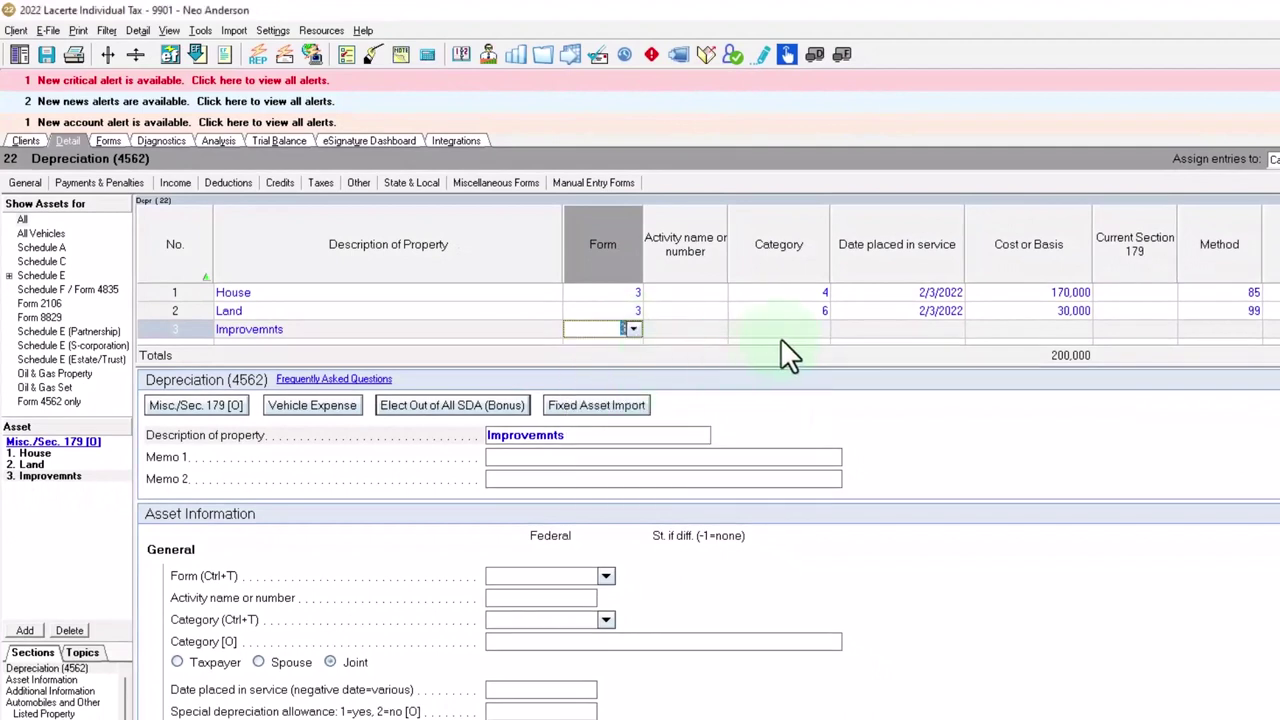
pyautogui.click(818, 330)
pyautogui.click(821, 329)
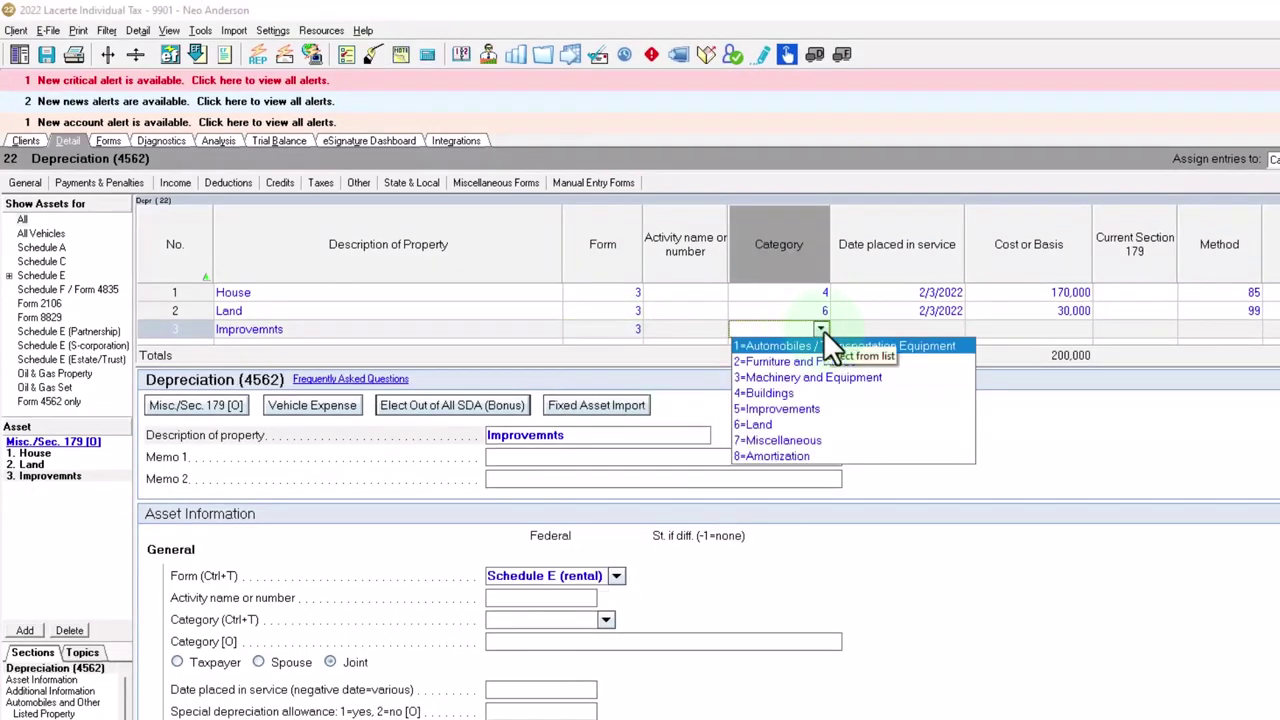
pyautogui.click(786, 409)
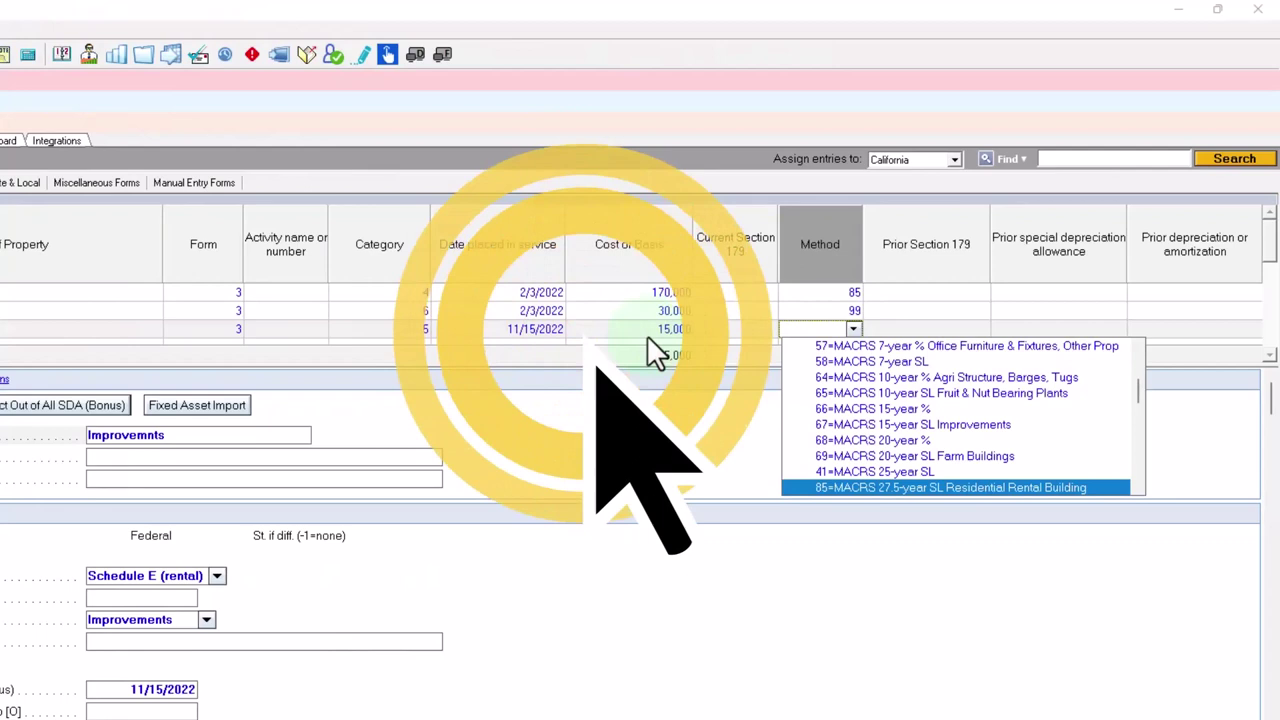
pyautogui.click(877, 487)
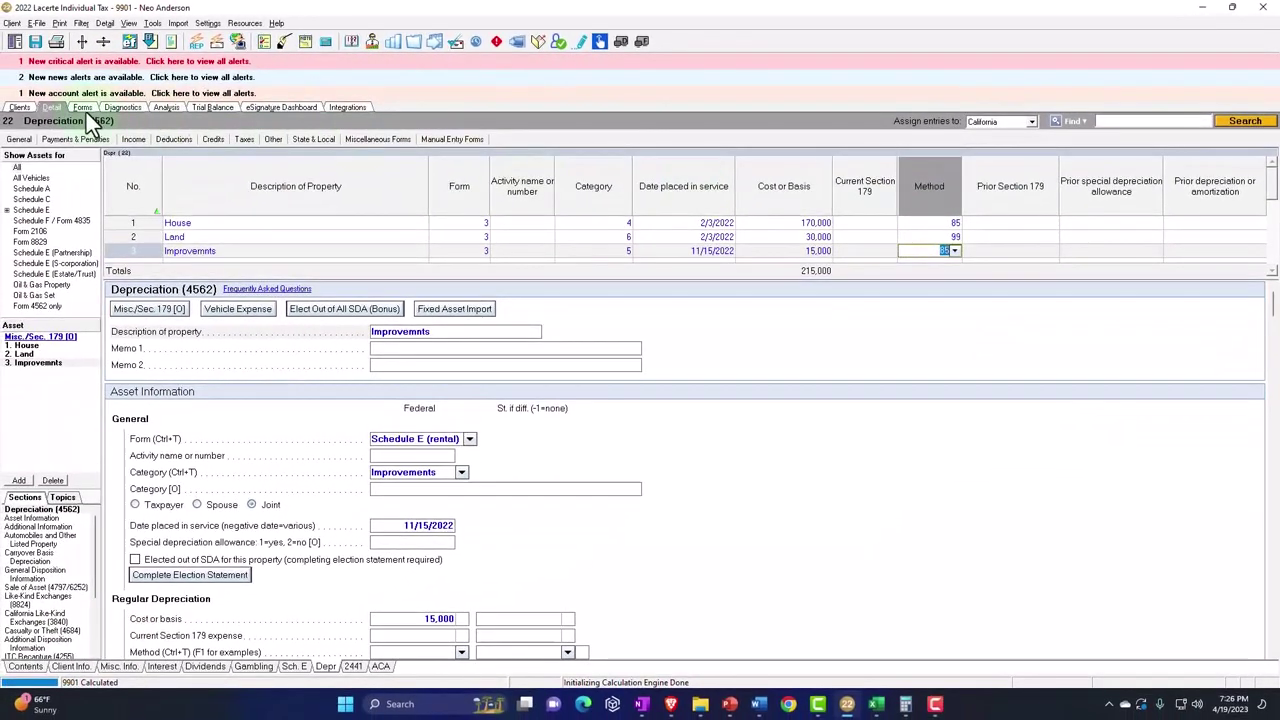
# Step: Display the Regular 2022 depreciation schedule listing Improvemnts at 68, for a total of 5,477
pyautogui.click(82, 107)
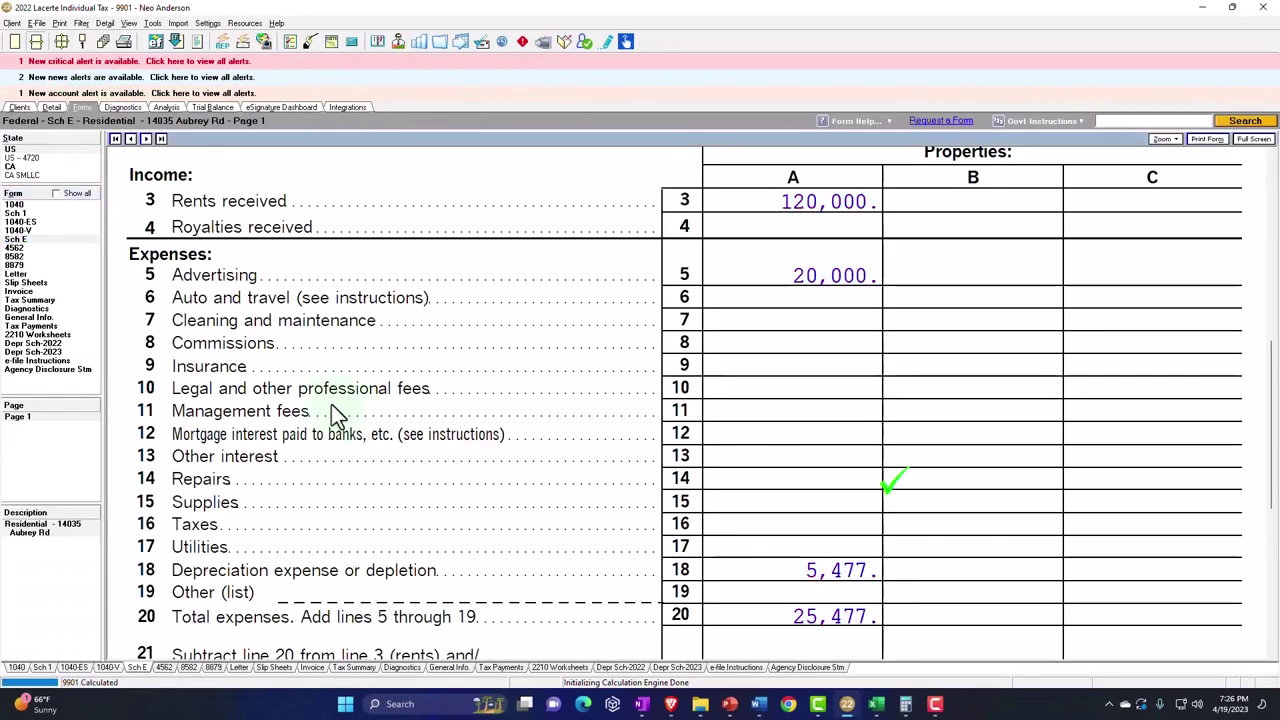
pyautogui.scroll(-2, 331, 404)
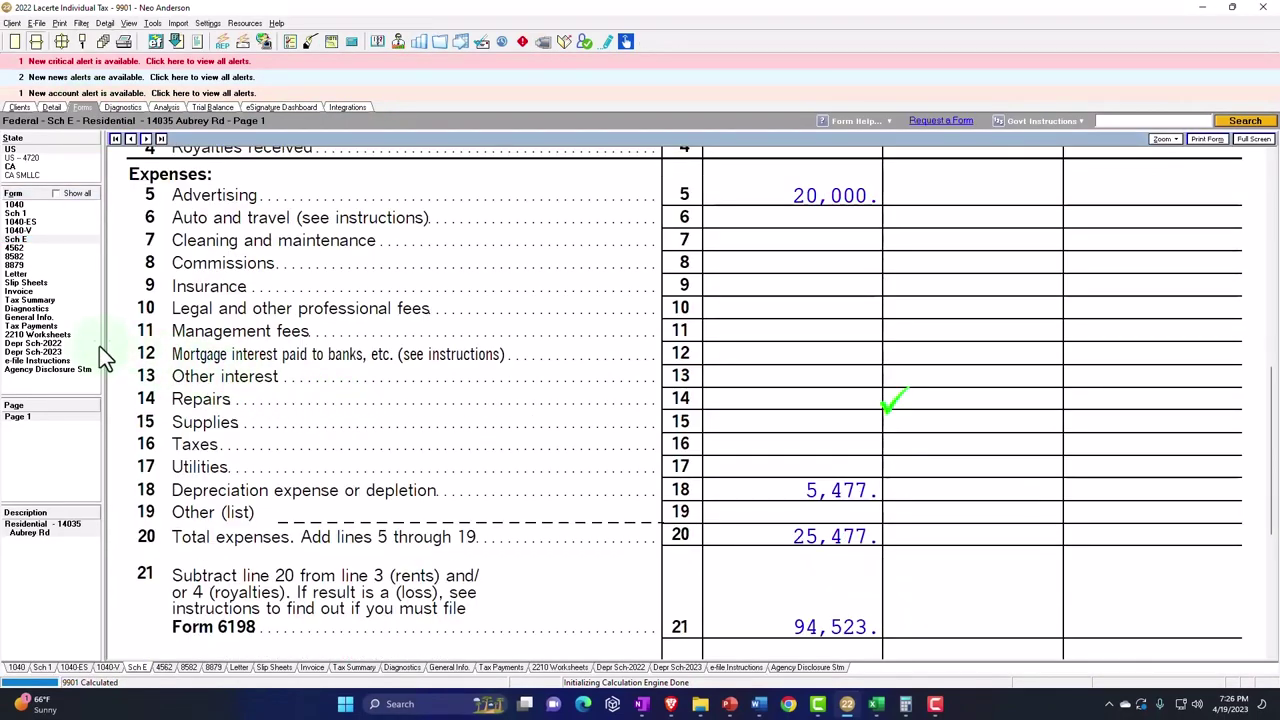
pyautogui.click(62, 344)
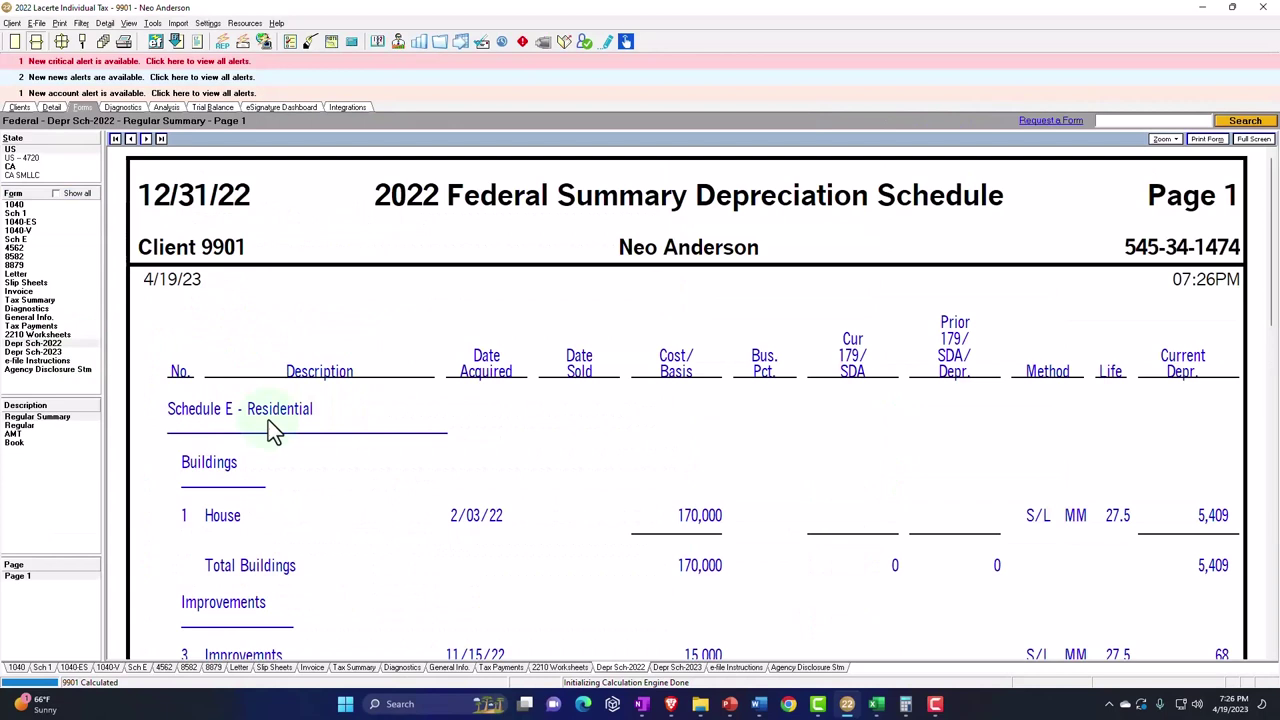
pyautogui.click(35, 426)
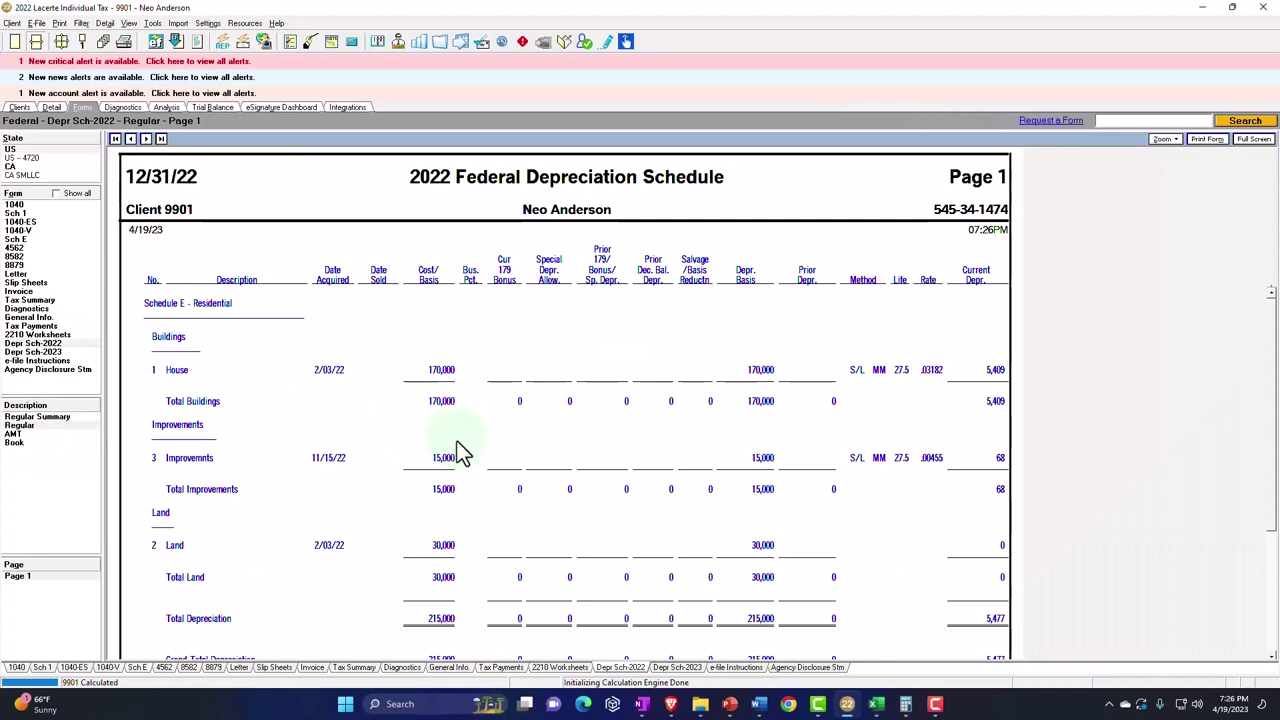
pyautogui.doubleClick(455, 452)
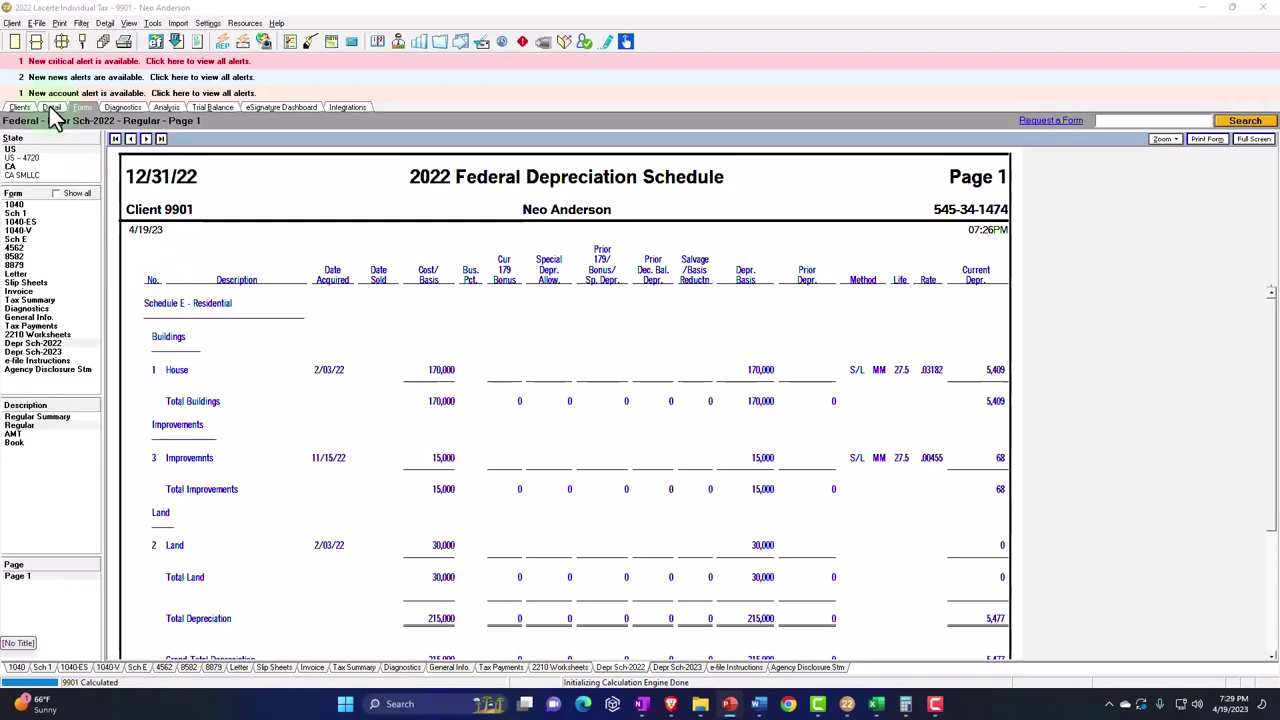
# Step: Enter 13,000 as bank mortgage interest (Form 1098) on the Schedule E rental screen
pyautogui.click(50, 108)
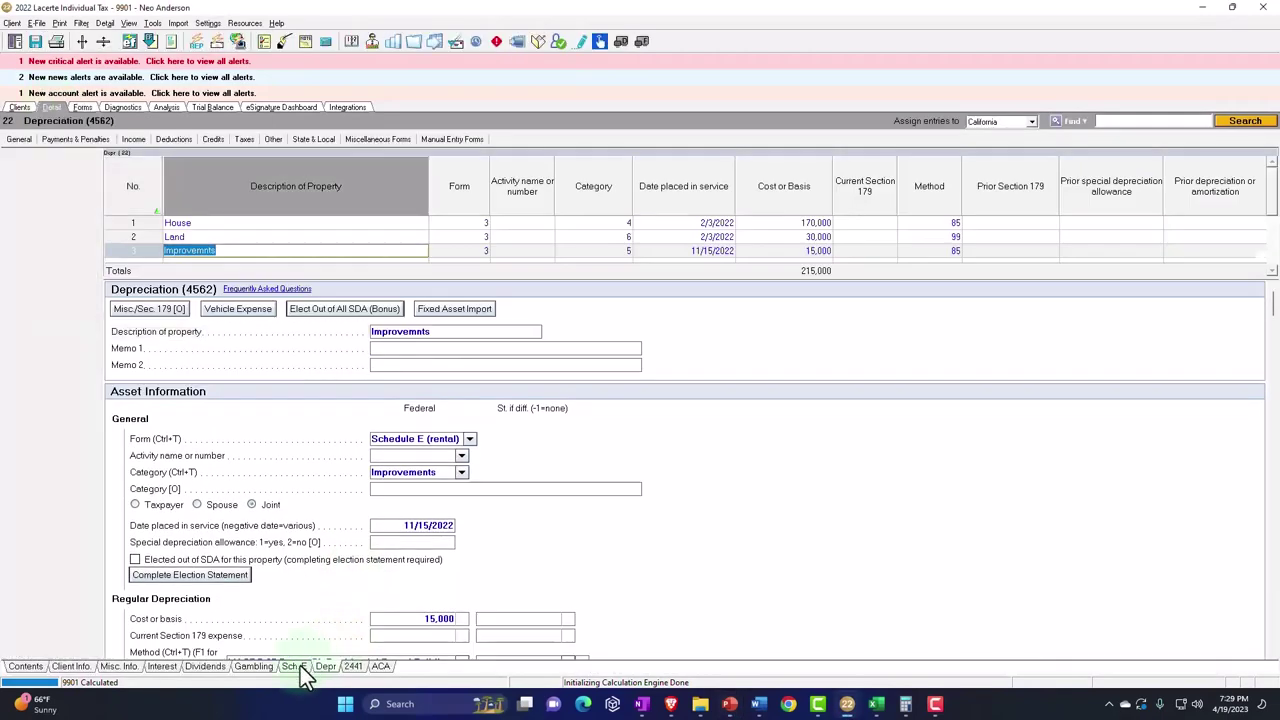
pyautogui.click(300, 664)
pyautogui.scroll(-15, 448, 460)
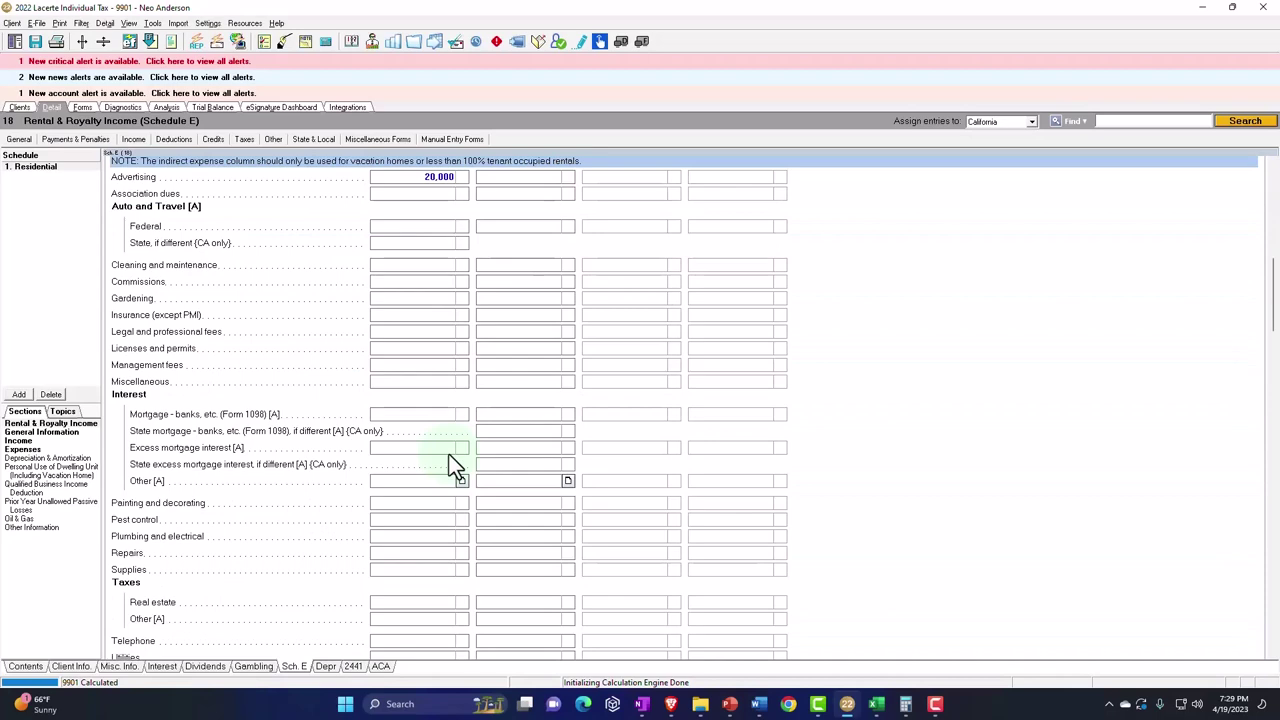
pyautogui.scroll(-2, 448, 465)
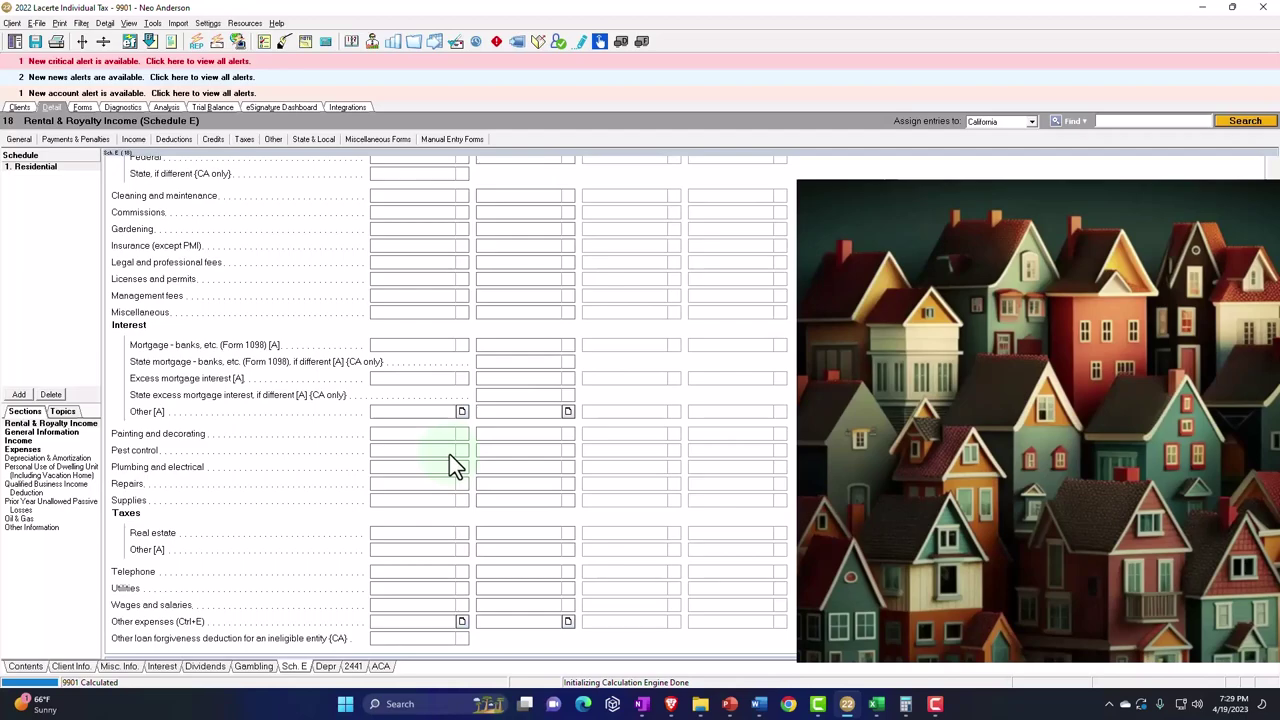
pyautogui.scroll(2, 449, 454)
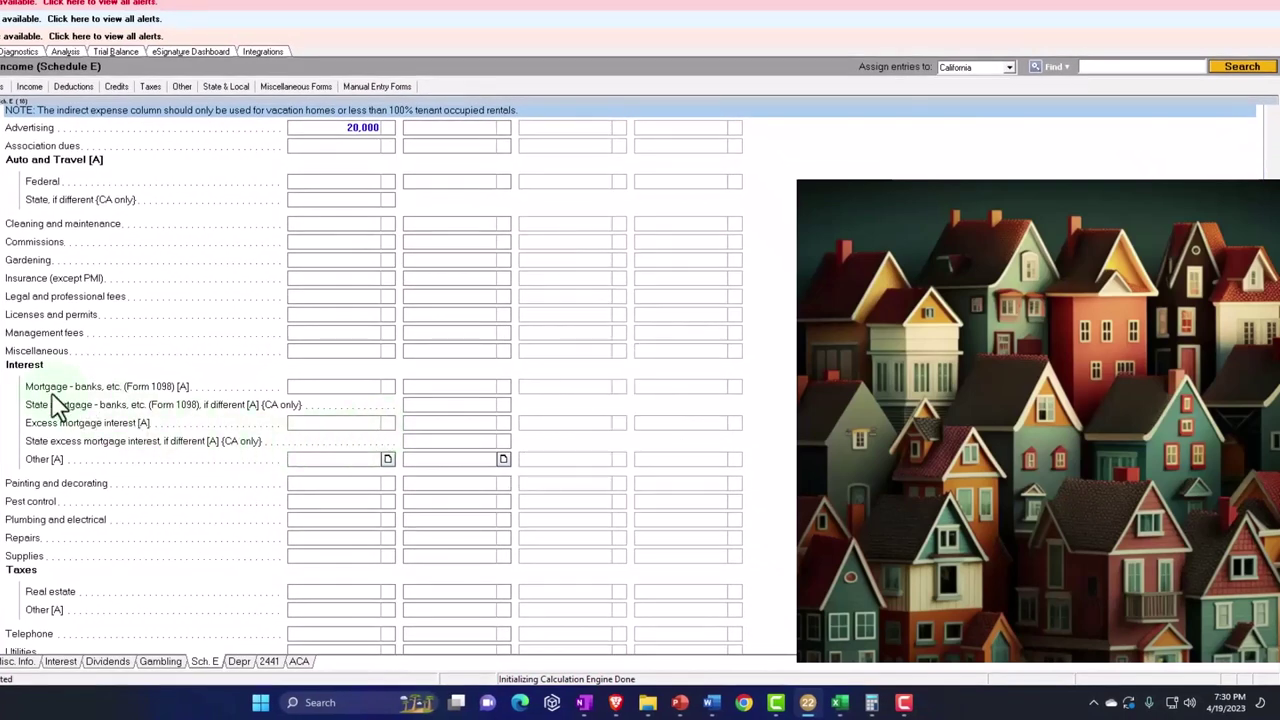
pyautogui.click(333, 389)
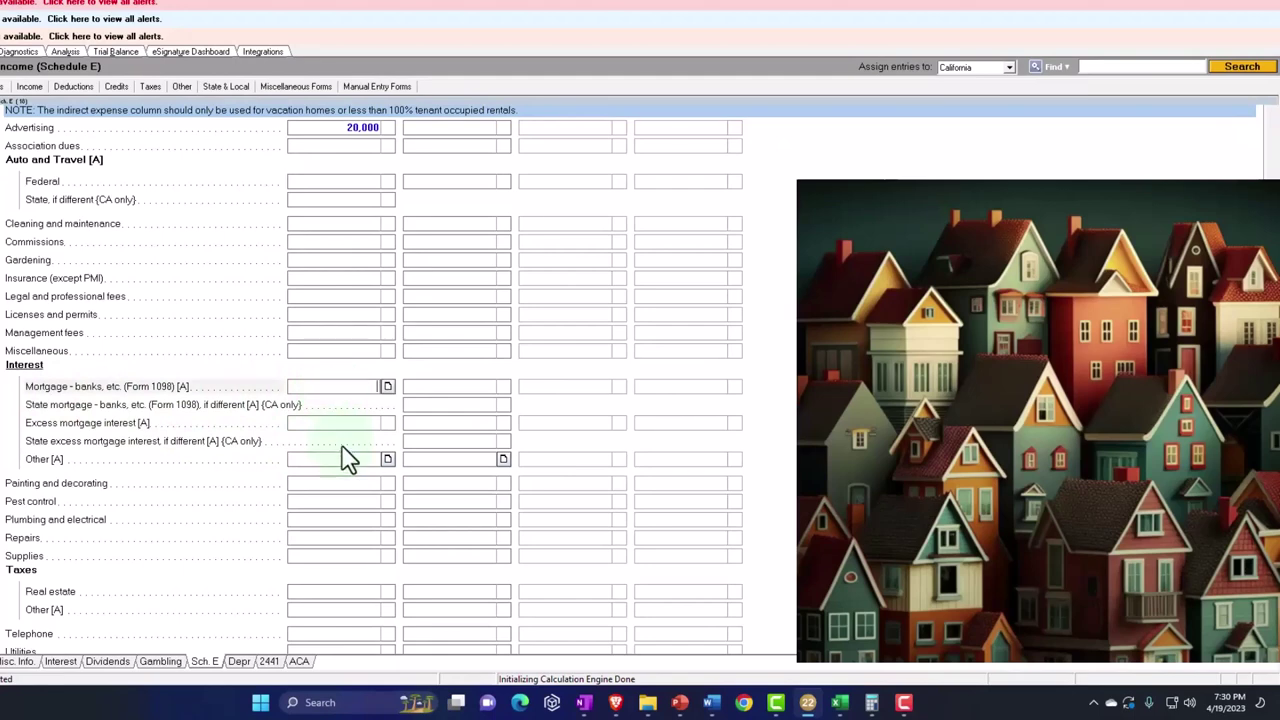
pyautogui.write('13,000')
pyautogui.press('Tab')
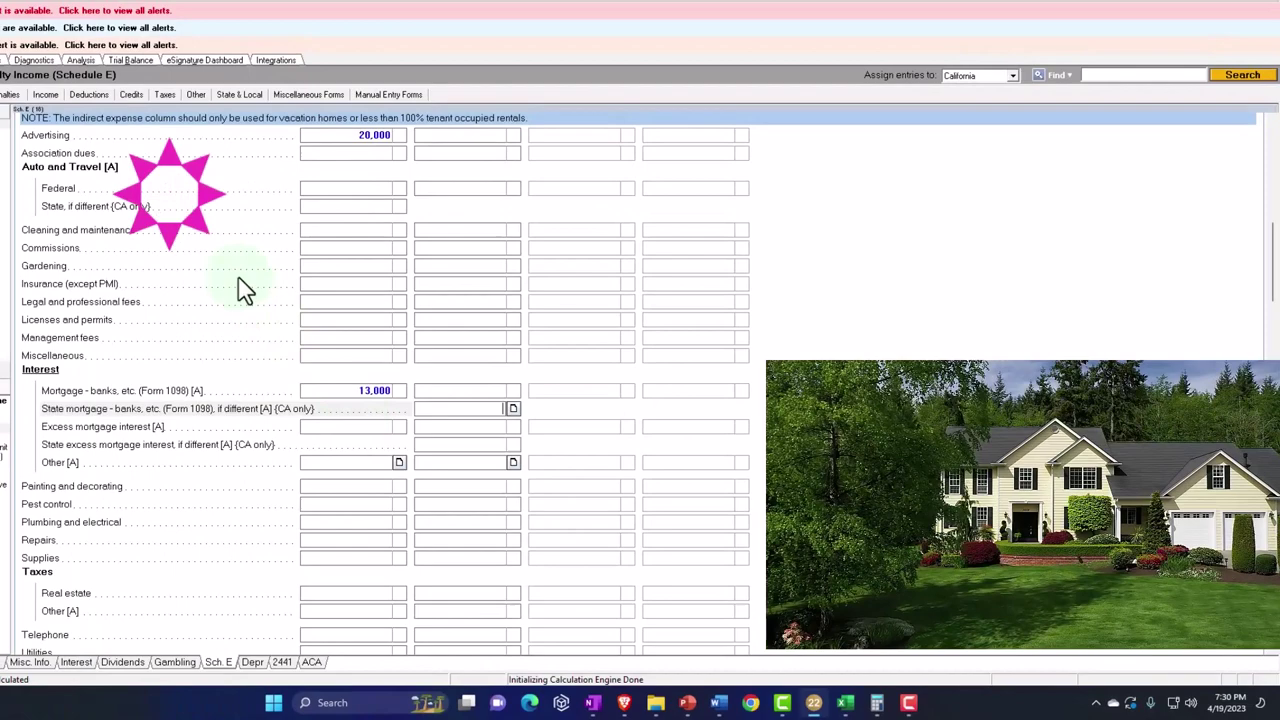
# Step: Go to Deductions > Depreciation and add a new asset named 'Points'
pyautogui.click(46, 96)
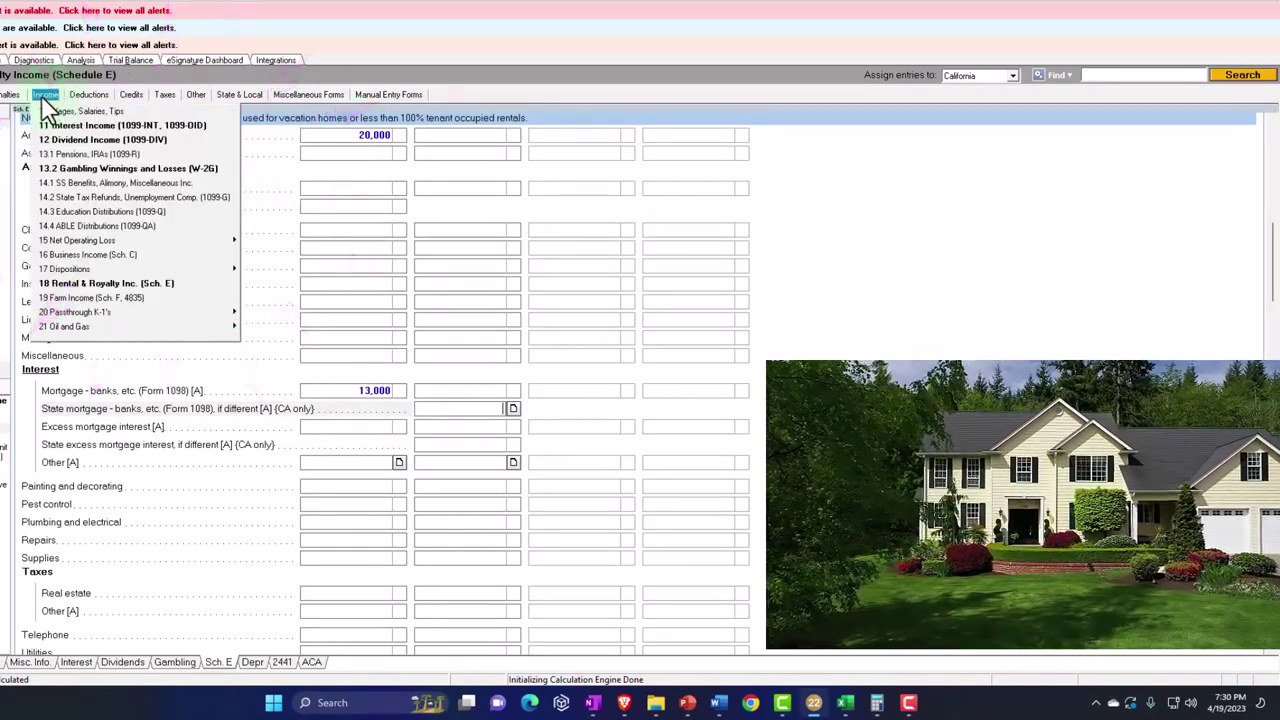
pyautogui.click(84, 97)
pyautogui.click(90, 112)
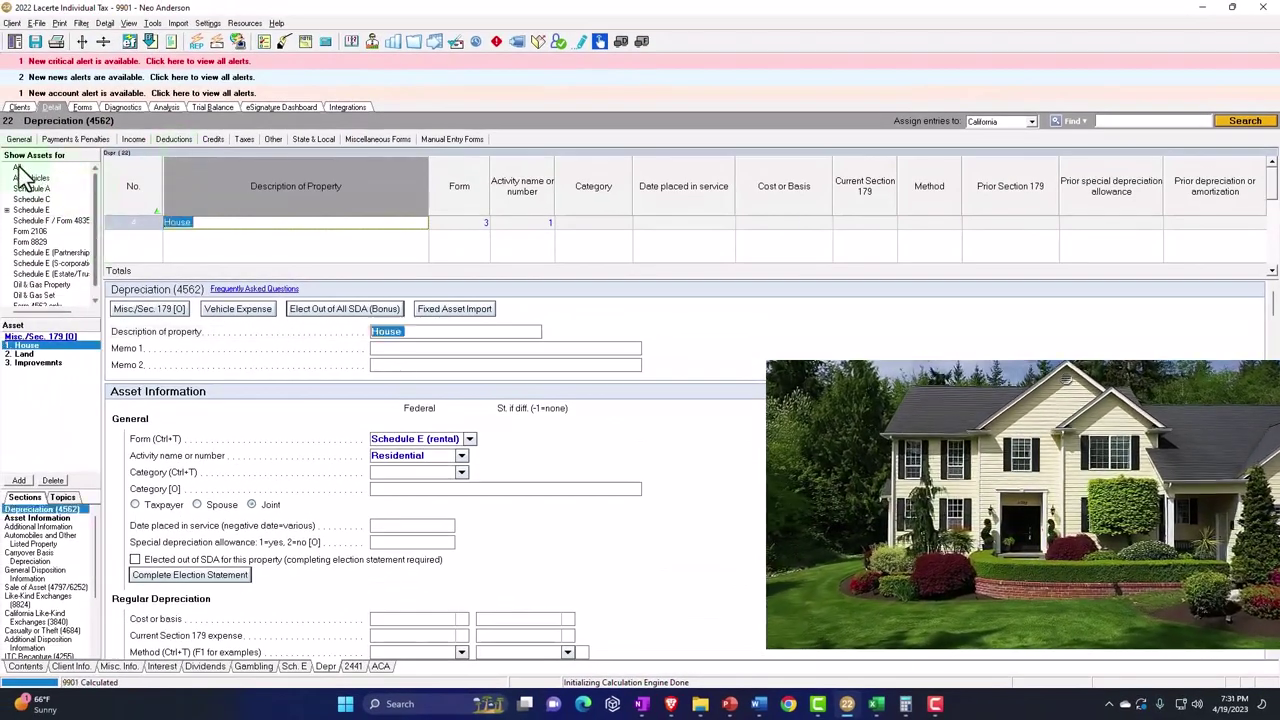
pyautogui.click(19, 480)
pyautogui.write('Points')
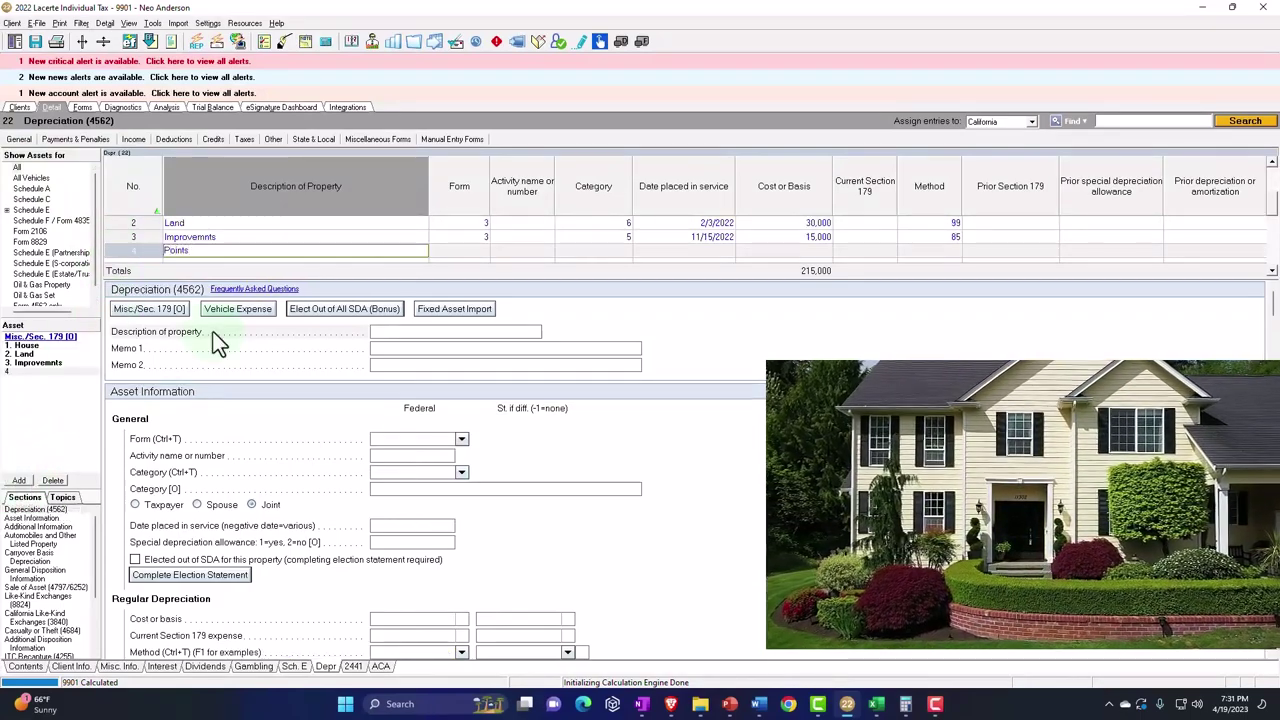
pyautogui.press('Tab')
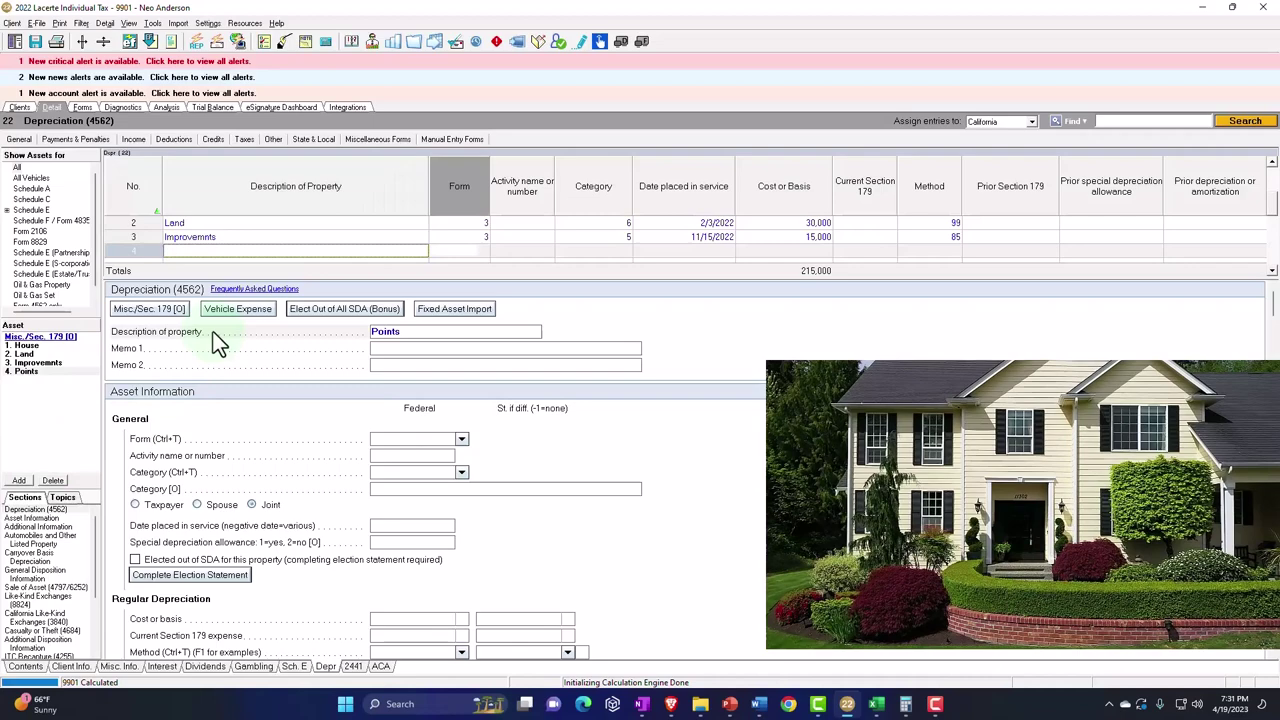
# Step: Assign Points to form 3 (Schedule E rental) and bring up its category choices
pyautogui.write('3')
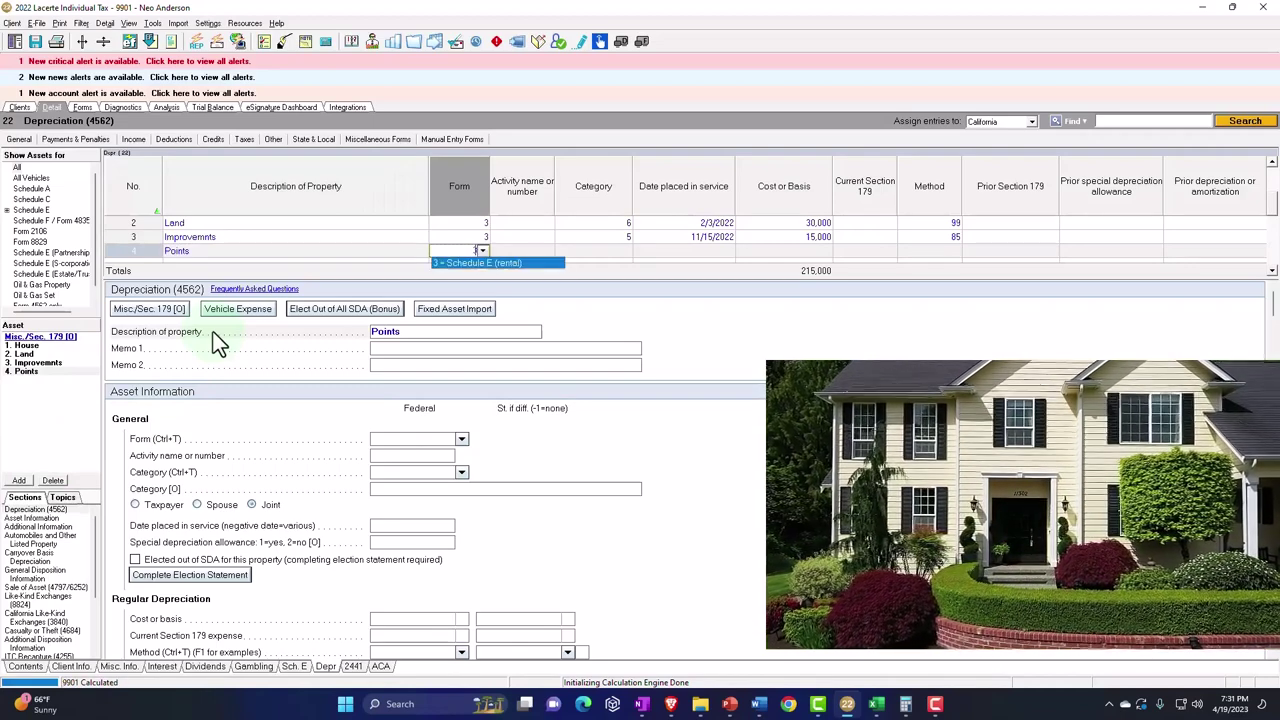
pyautogui.press('Tab')
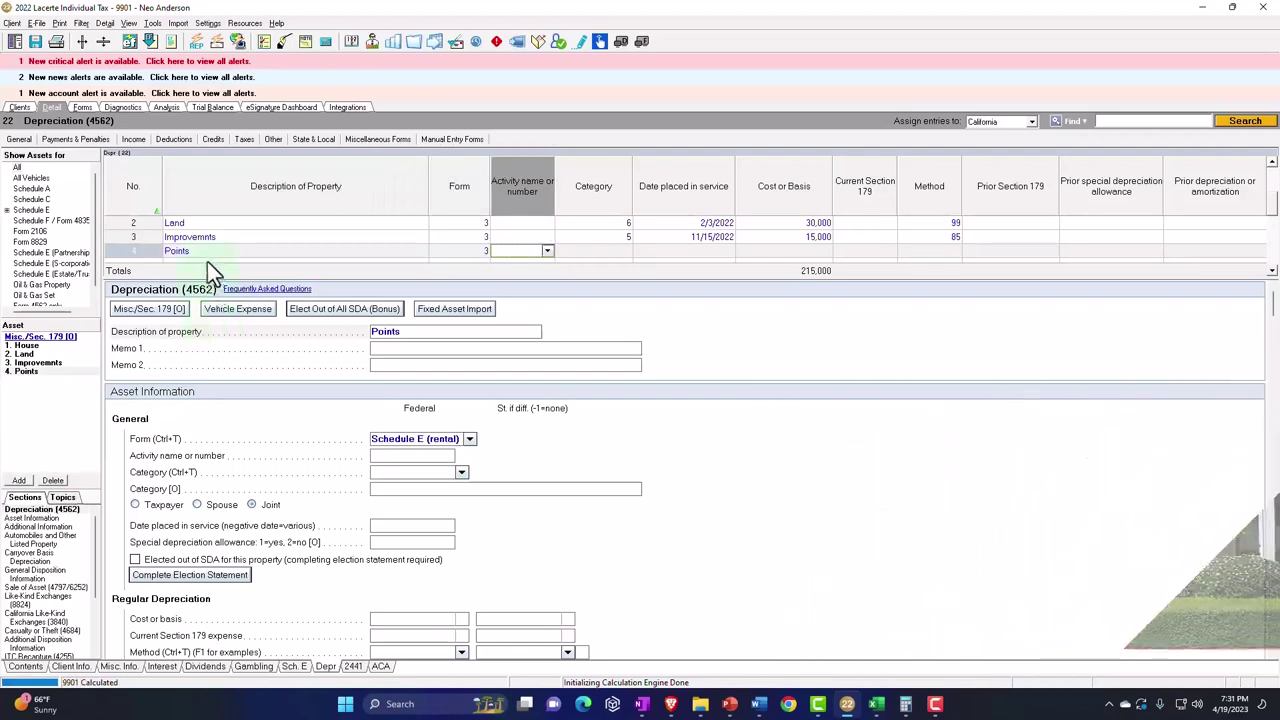
pyautogui.press('Tab')
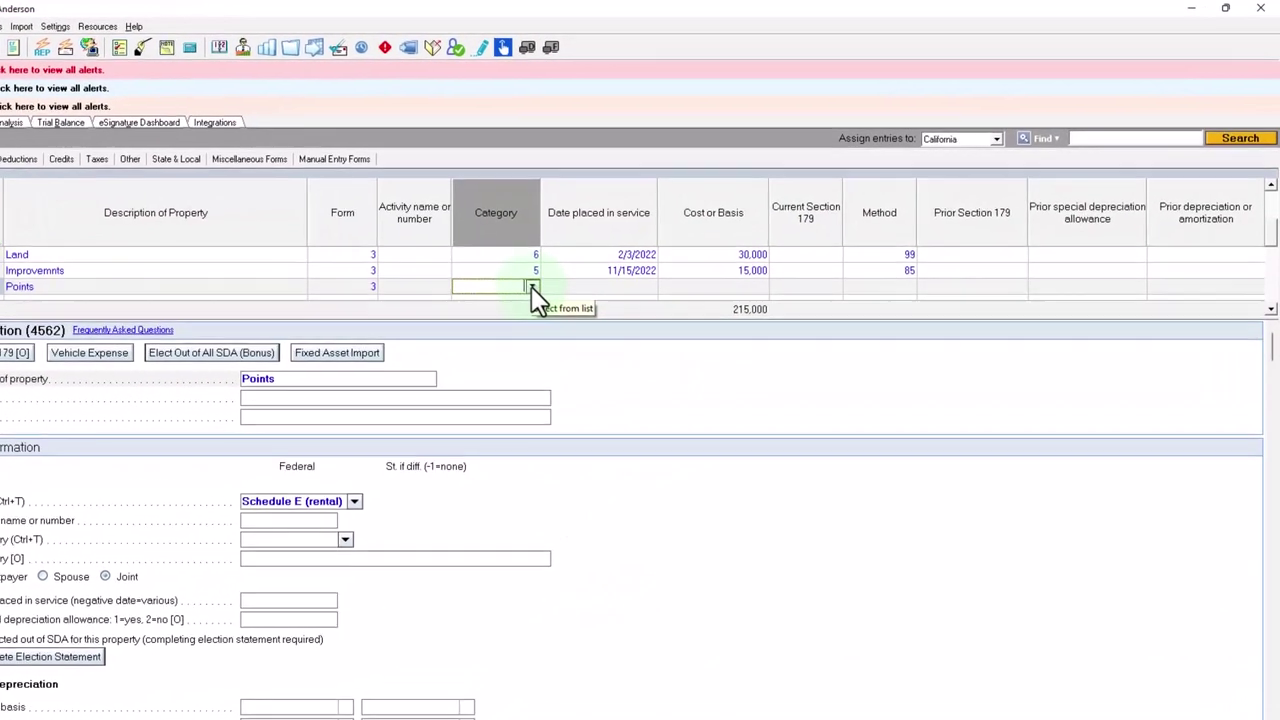
pyautogui.click(531, 286)
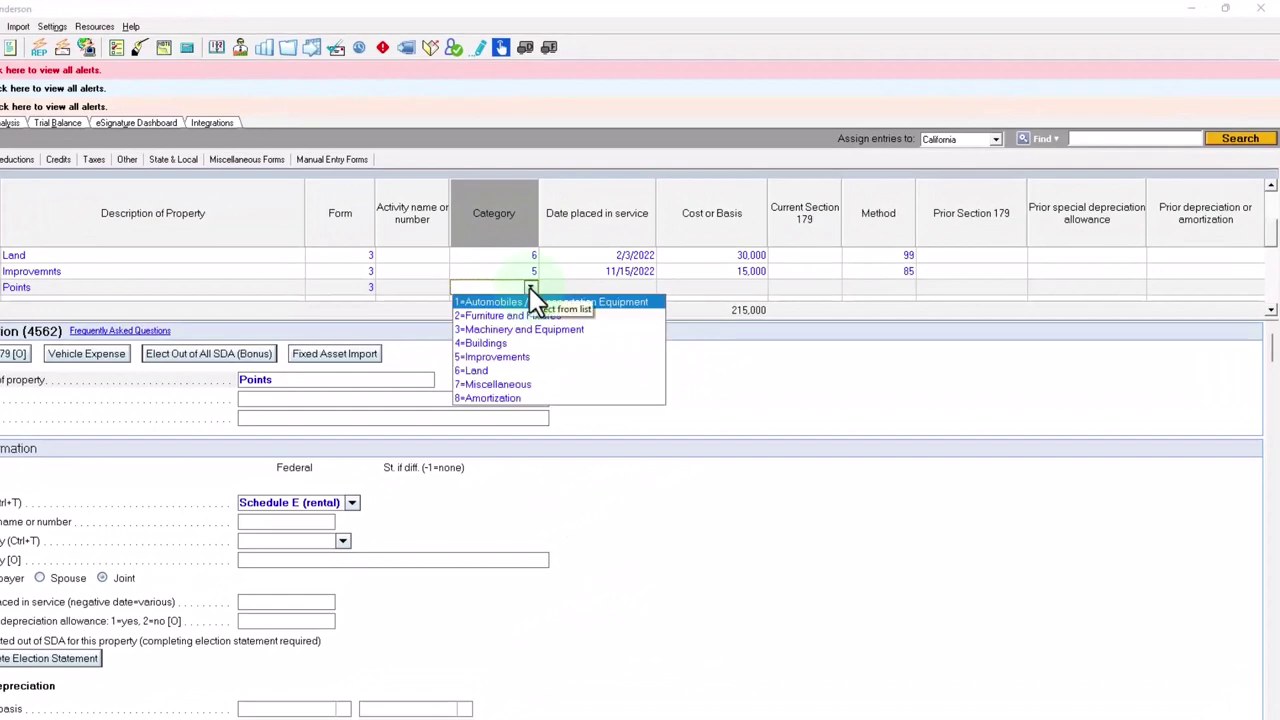